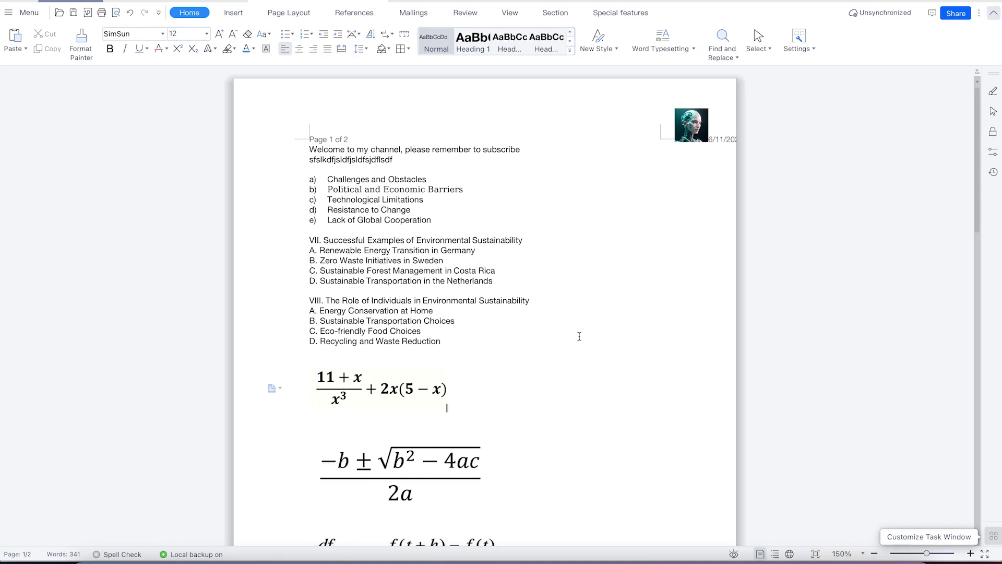
Scroll down and select each of the three formula images in turn.
scroll(465, 394, down, 5)
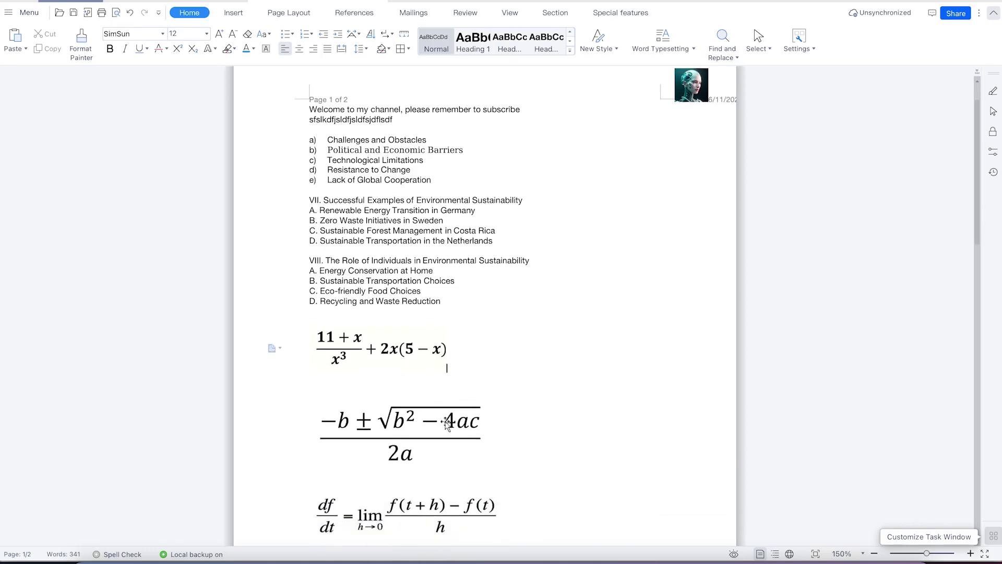
click(344, 230)
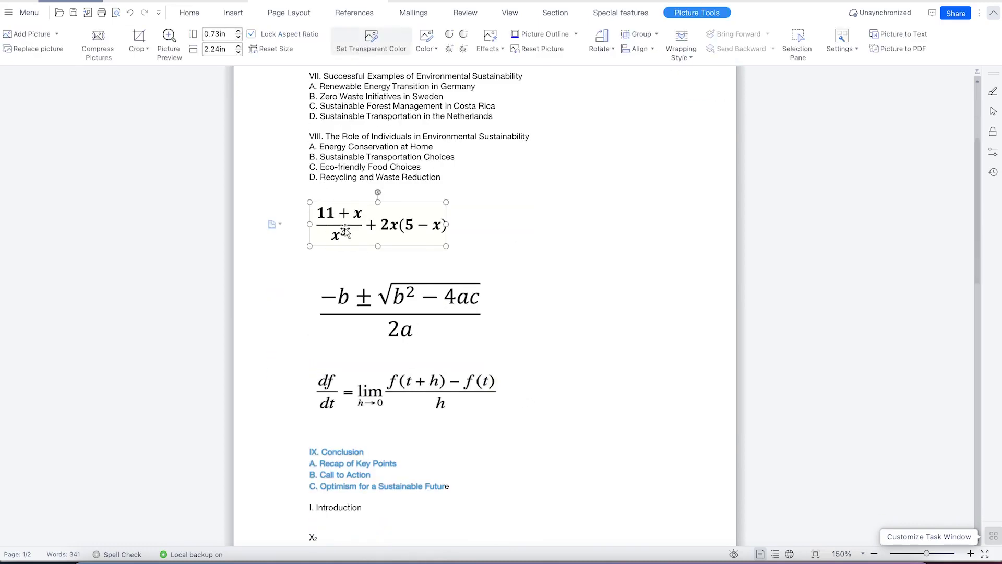
click(395, 333)
click(413, 392)
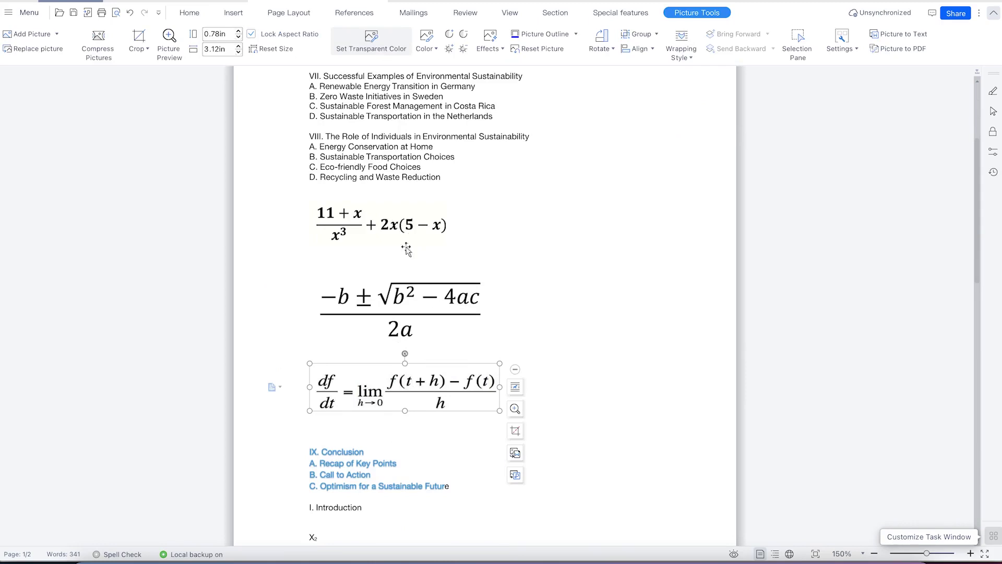
click(204, 13)
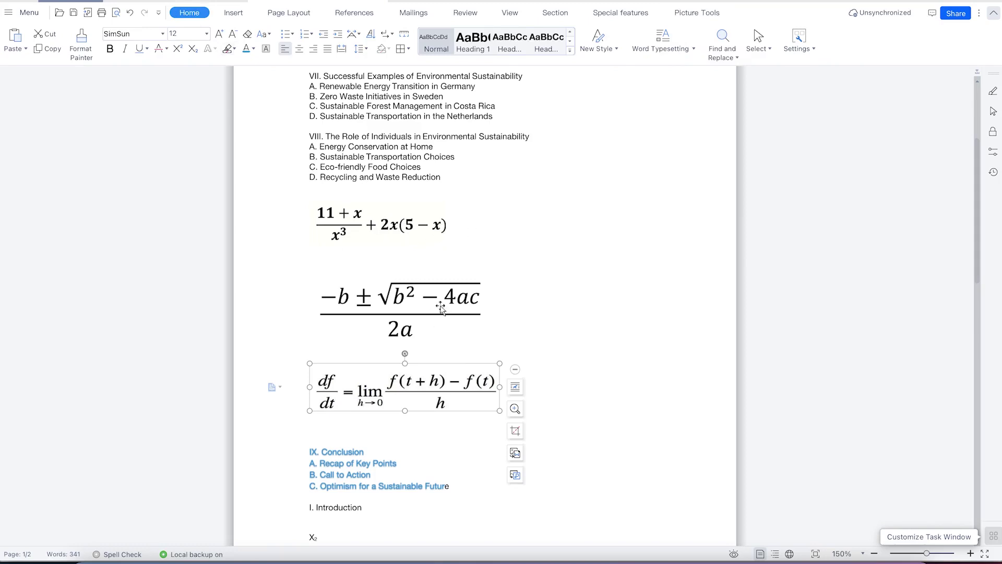
Place the cursor after the first formula and add an empty line beneath it.
click(385, 228)
click(471, 231)
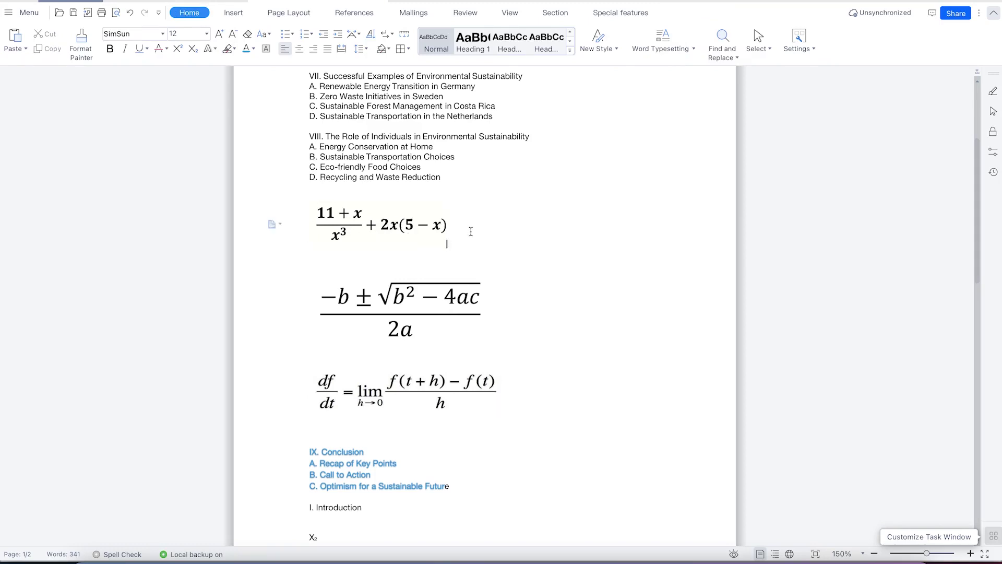
key(Return)
key(Return)
key(Up)
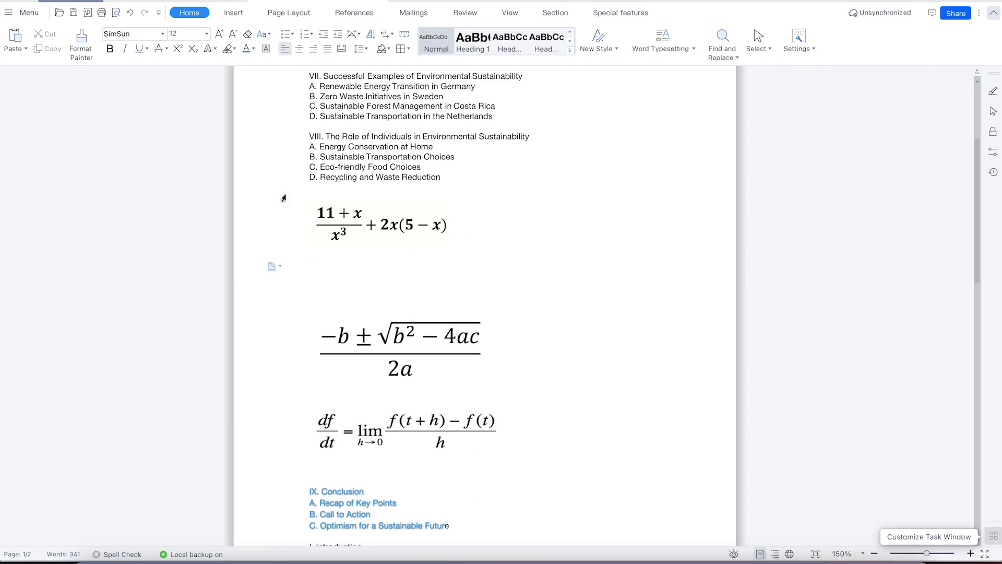
click(228, 14)
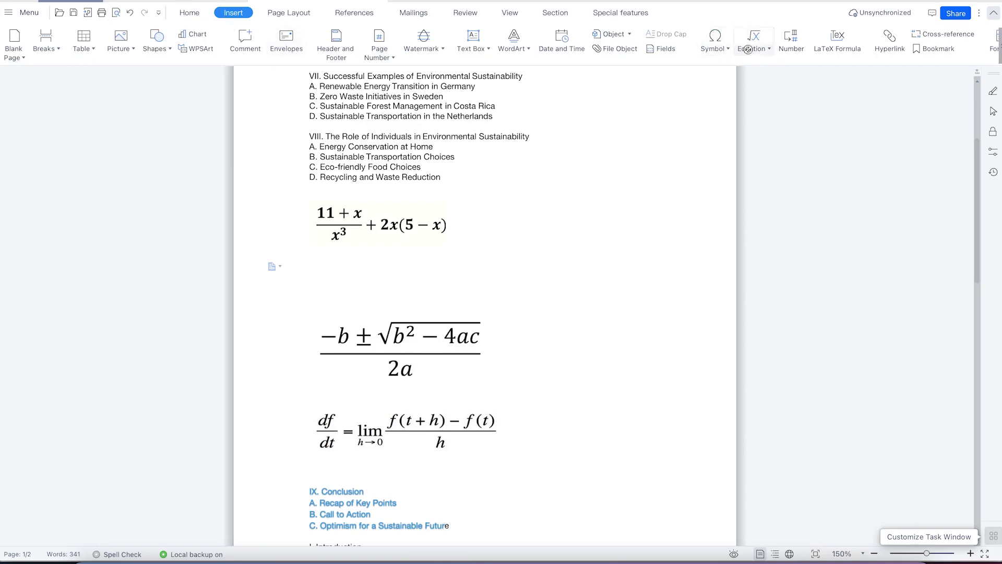
click(730, 48)
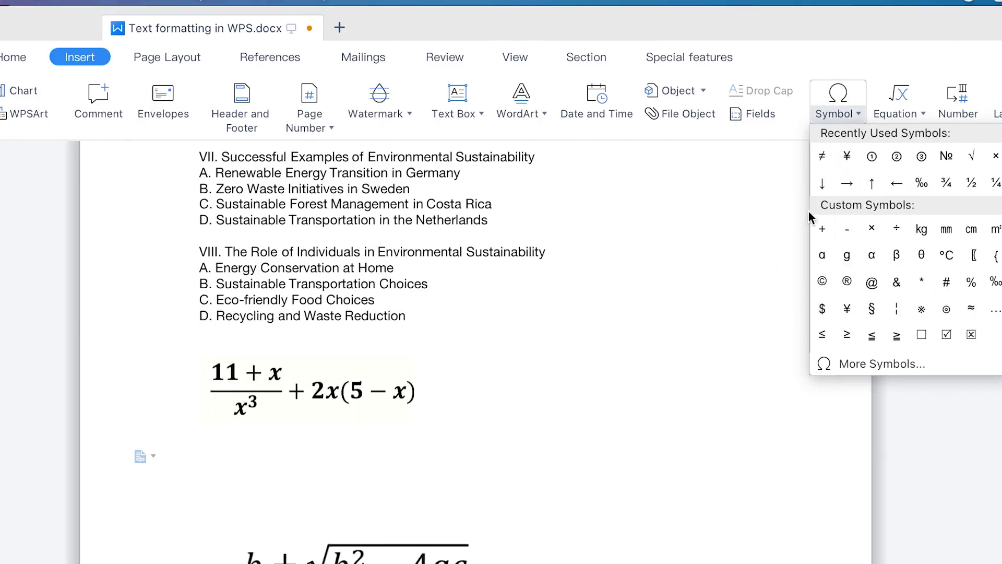
click(850, 48)
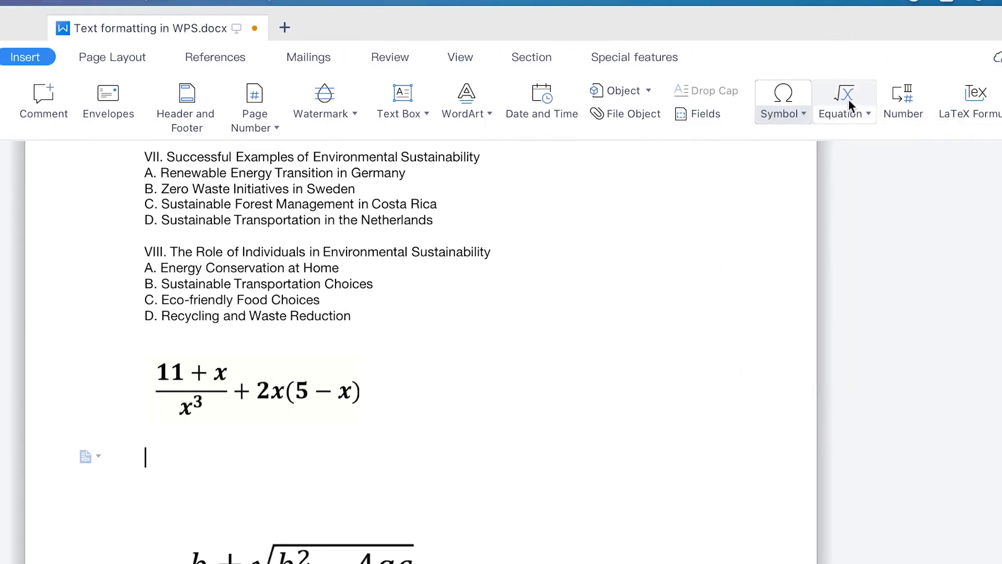
click(866, 115)
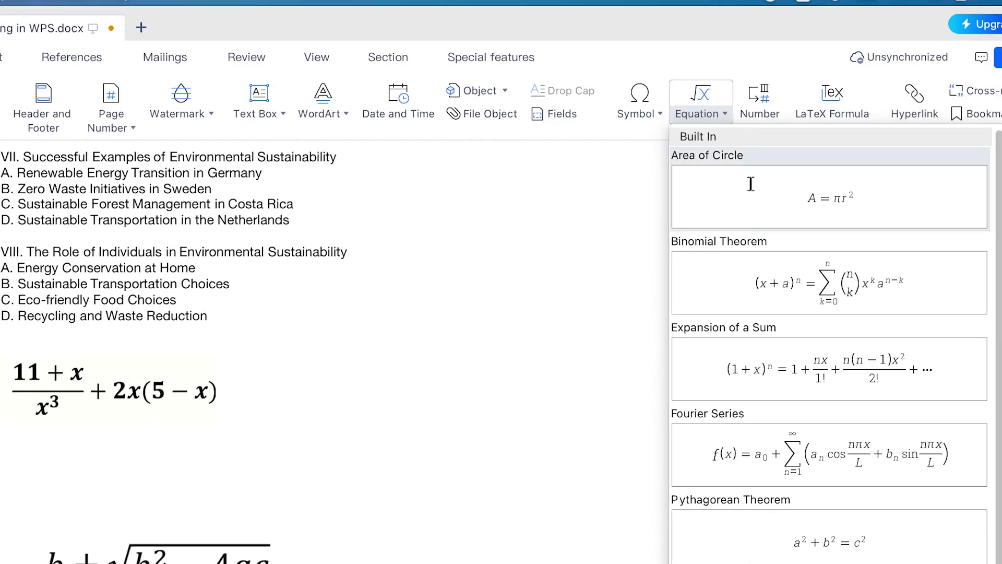
scroll(700, 468, down, 1)
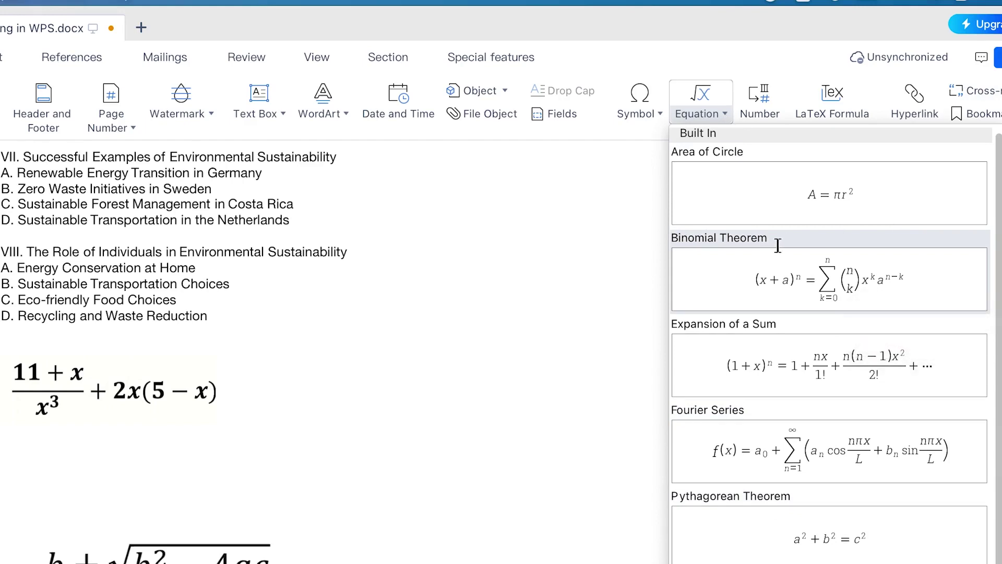
scroll(832, 389, down, 3)
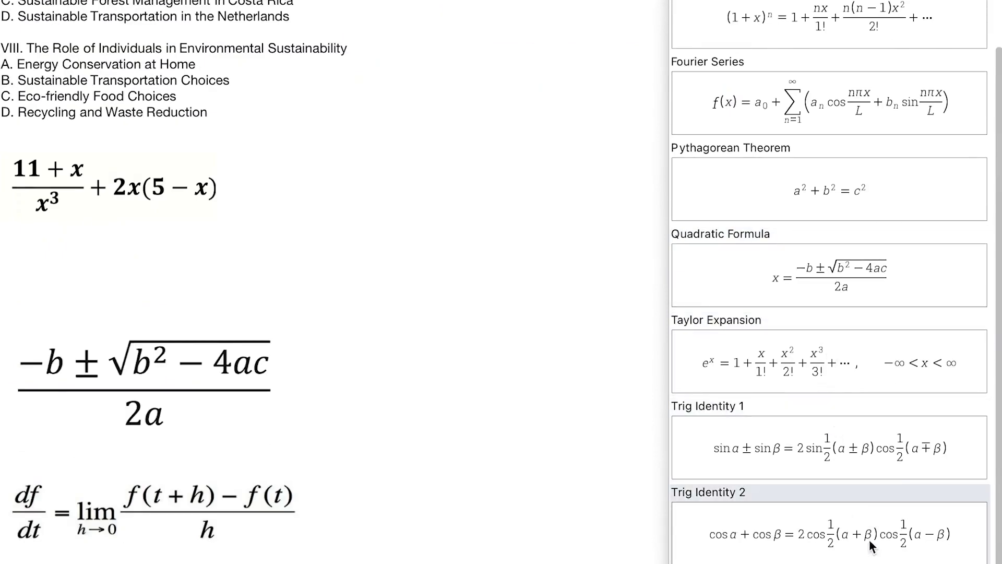
scroll(867, 131, up, 1)
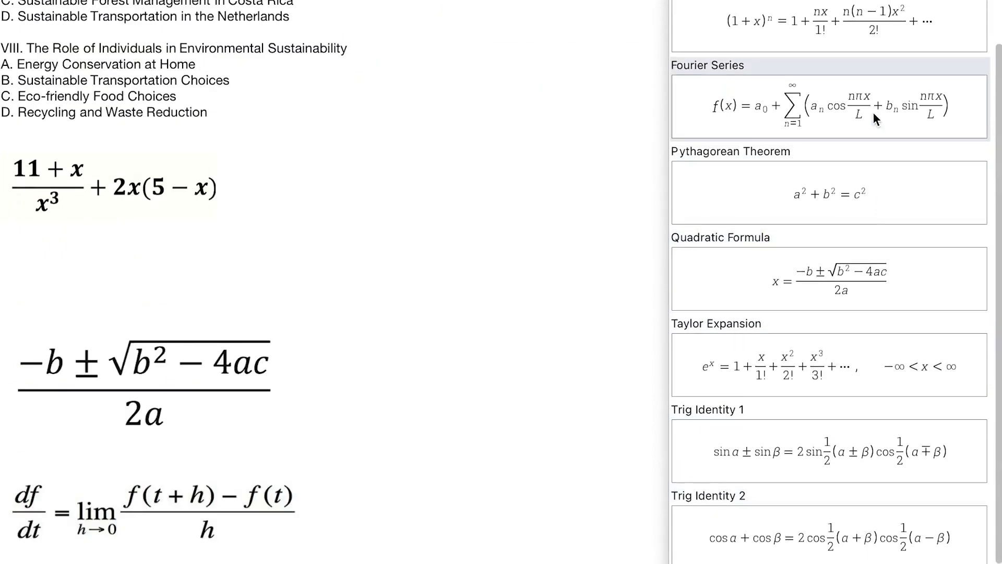
scroll(870, 93, up, 5)
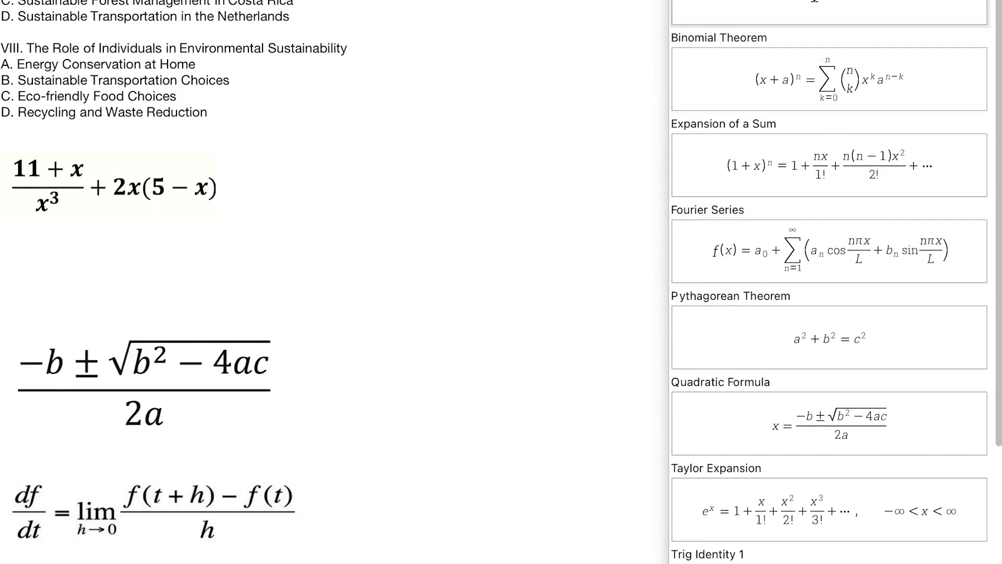
click(752, 13)
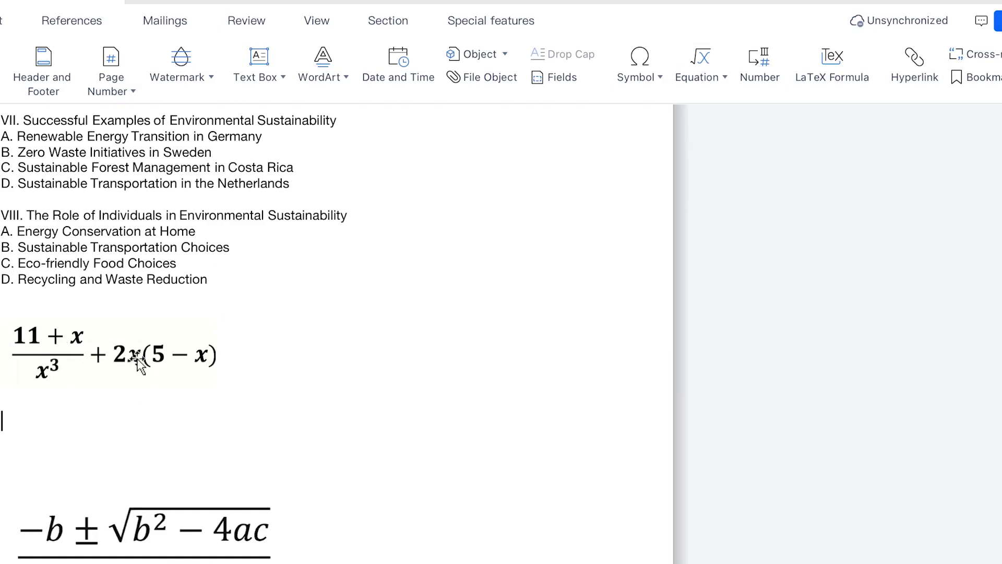
Insert a blank equation below the first formula and briefly view the Built In gallery.
click(696, 58)
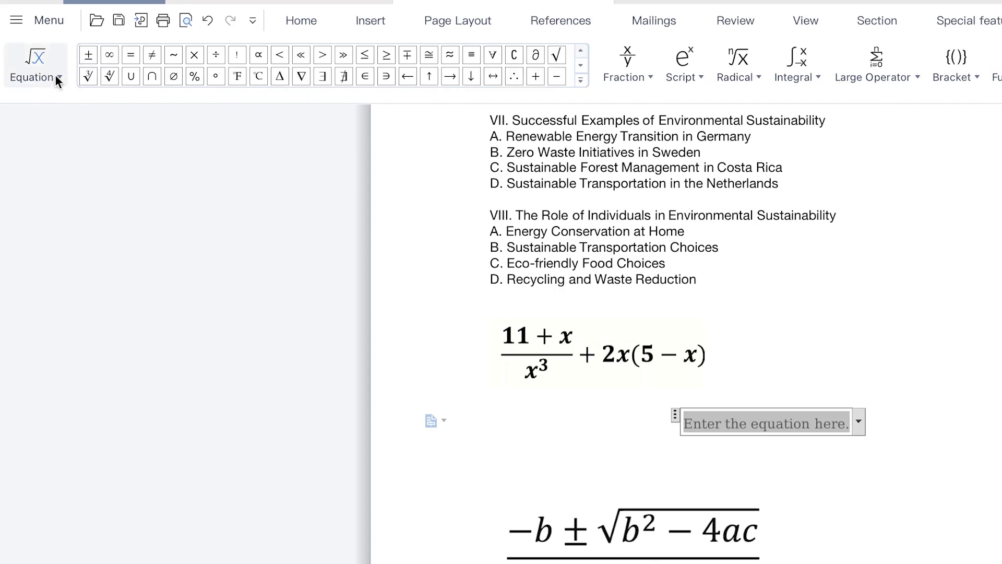
click(56, 75)
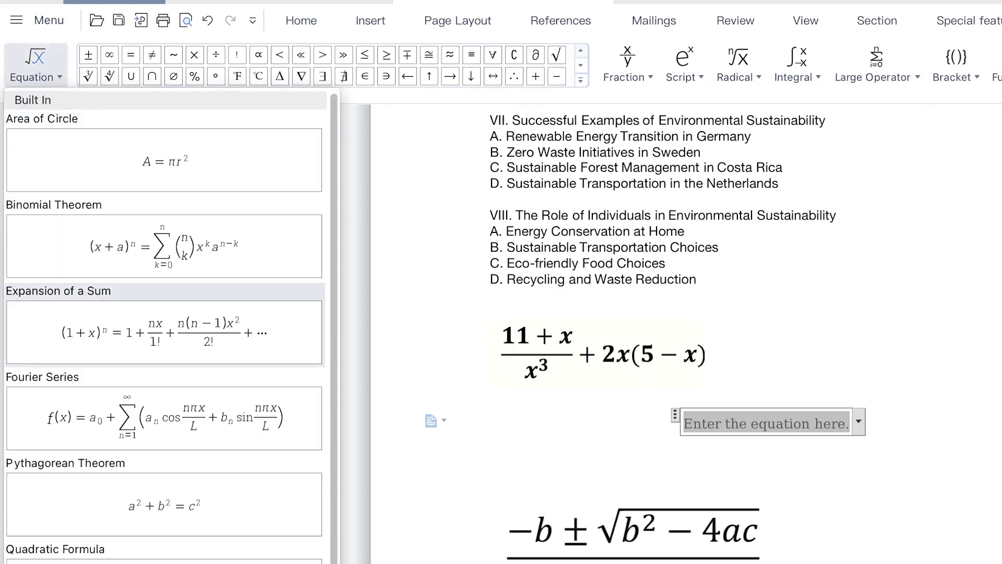
click(58, 77)
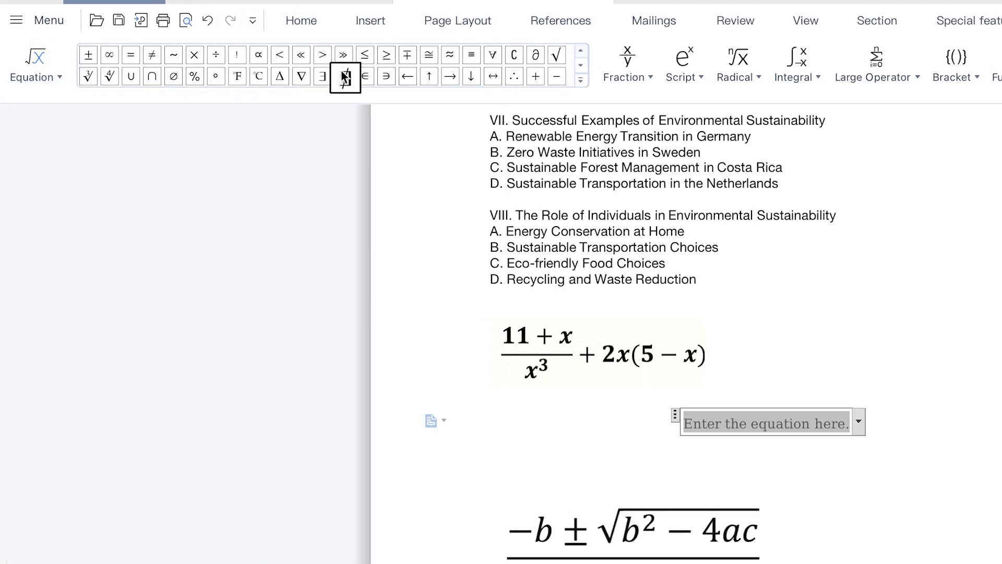
Browse the Fraction, Script, Radical and Integral template galleries in turn.
click(651, 77)
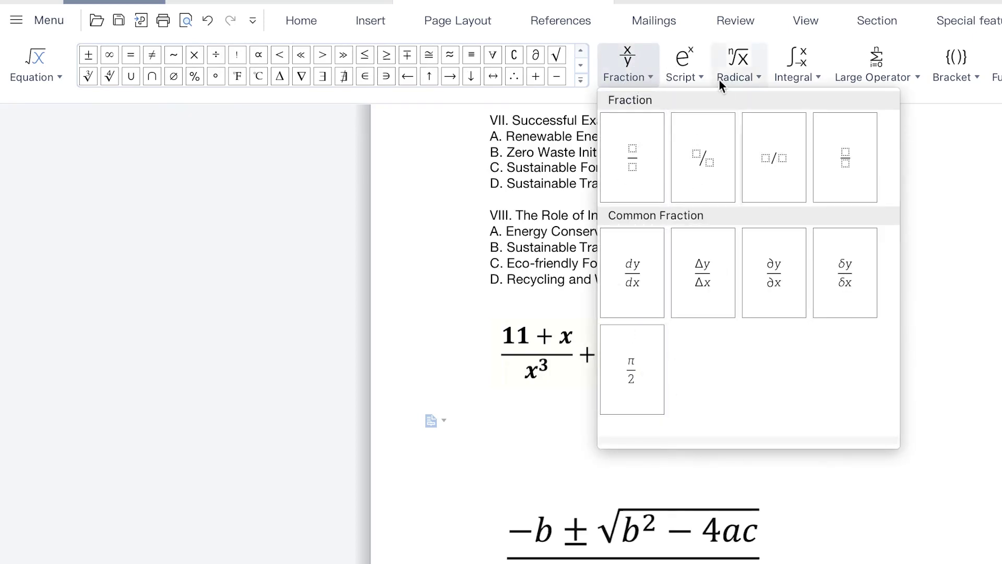
click(701, 76)
click(700, 74)
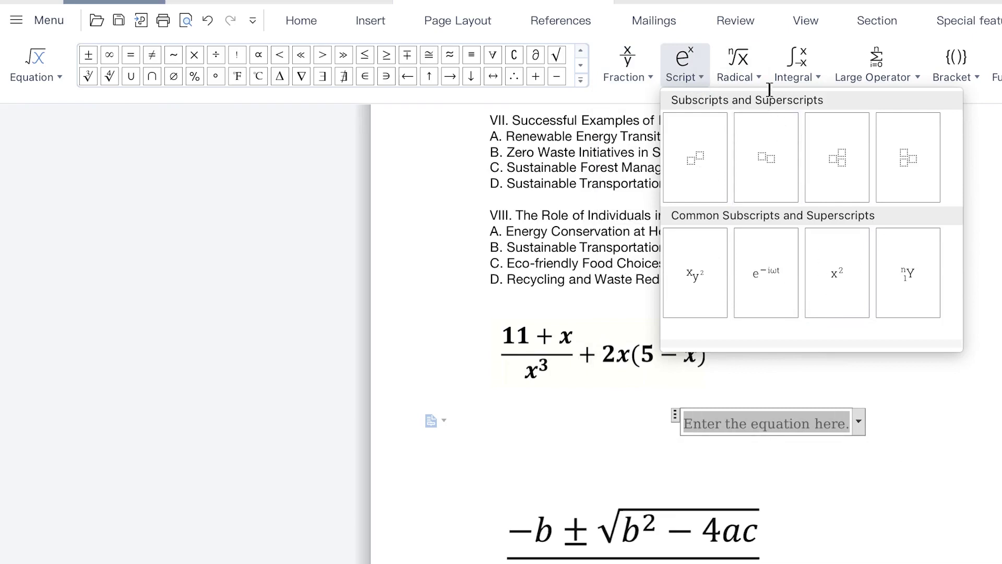
click(757, 74)
click(757, 73)
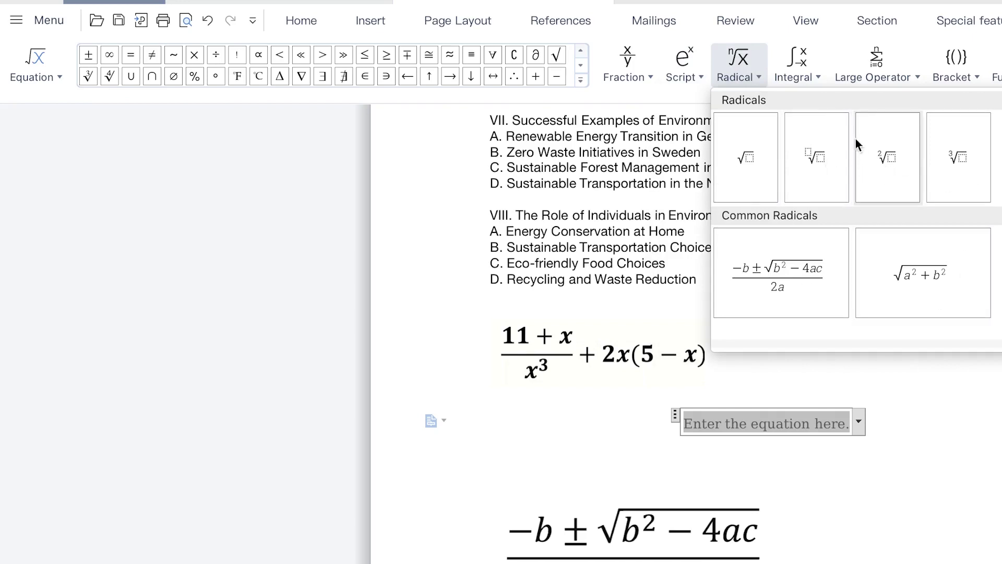
click(818, 70)
click(816, 71)
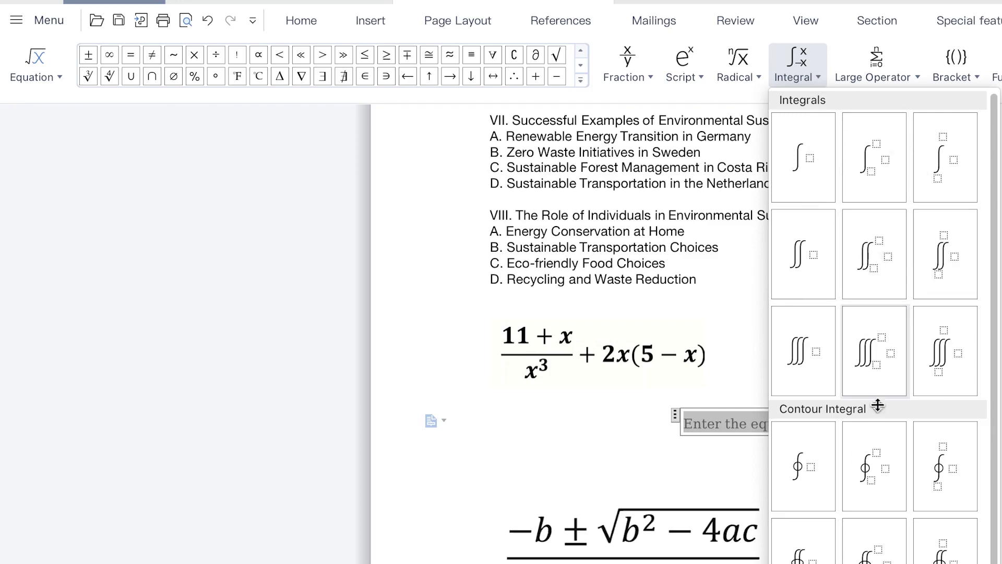
scroll(927, 413, down, 3)
scroll(919, 402, up, 3)
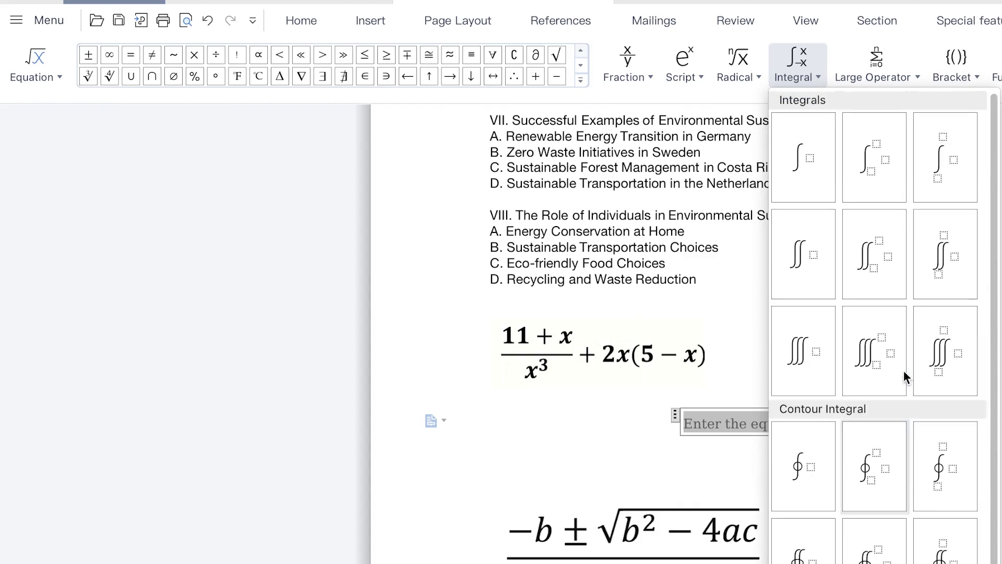
Browse the large operator and bracket template galleries.
click(919, 73)
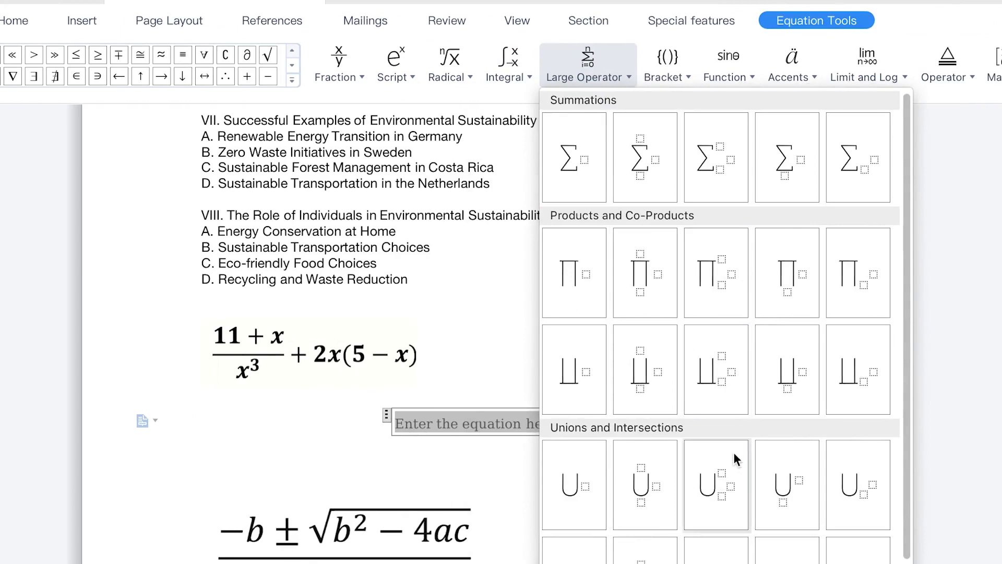
scroll(734, 452, down, 5)
scroll(711, 398, up, 5)
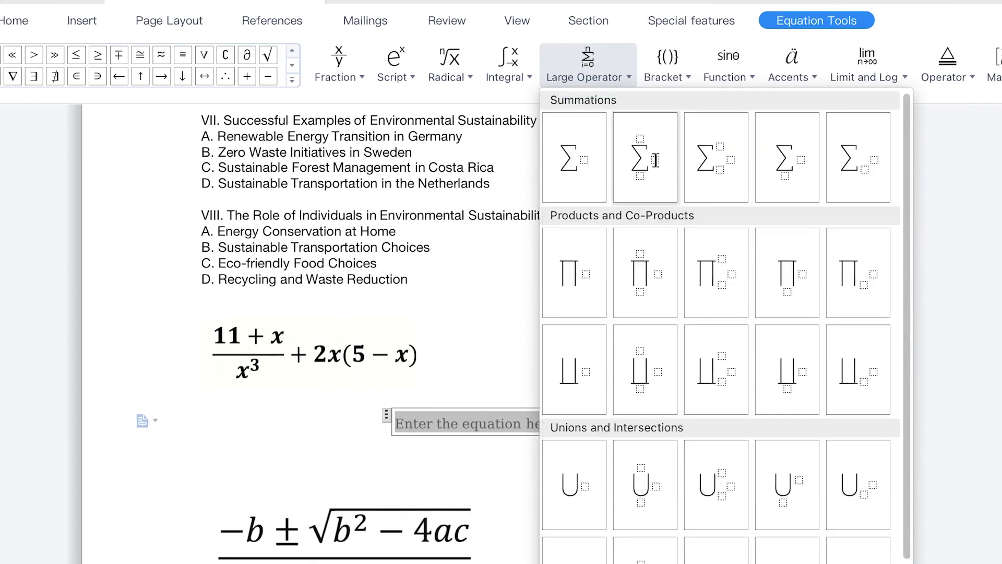
click(692, 77)
click(694, 76)
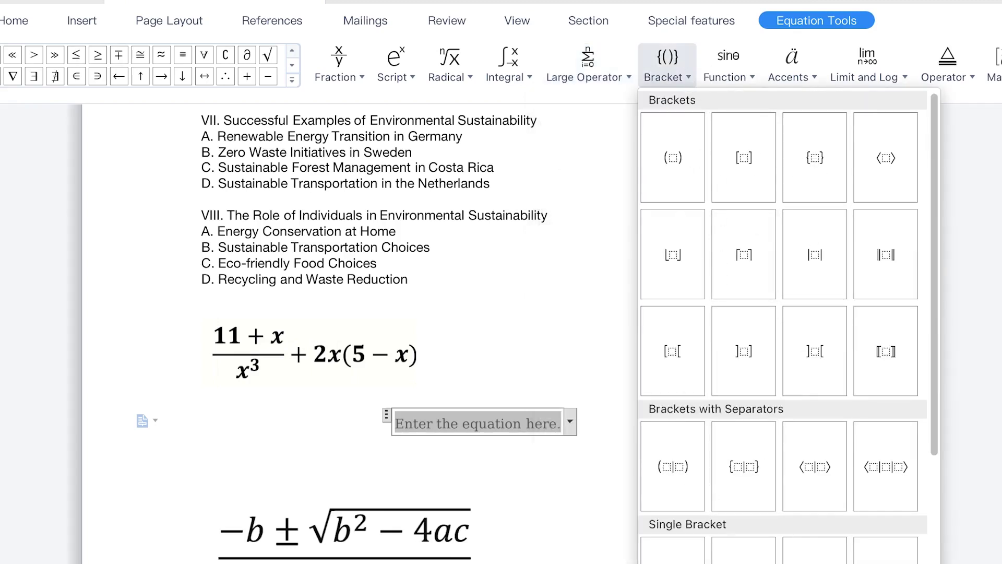
click(753, 73)
Browse the function, accent and limit-and-log structure galleries.
click(753, 75)
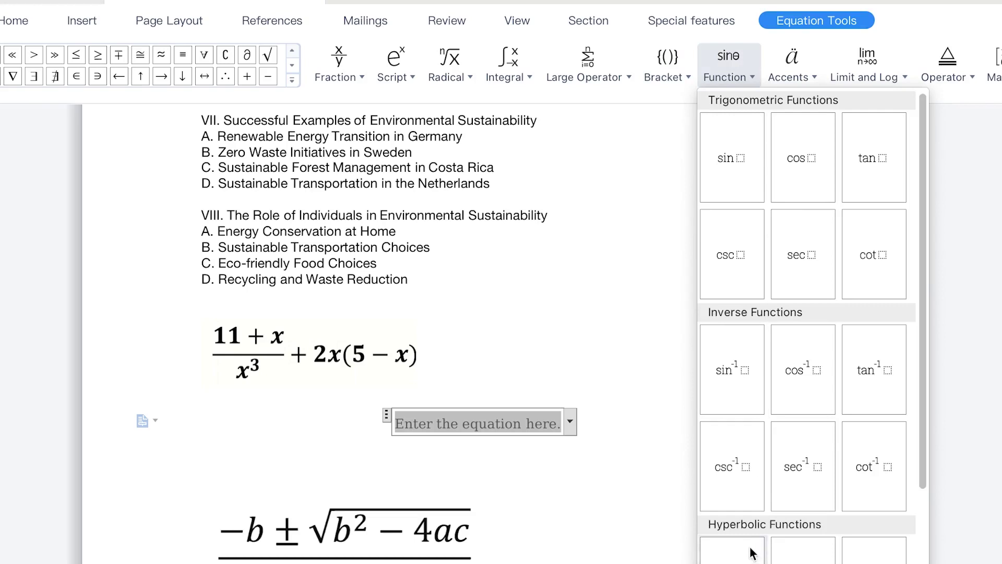
click(752, 74)
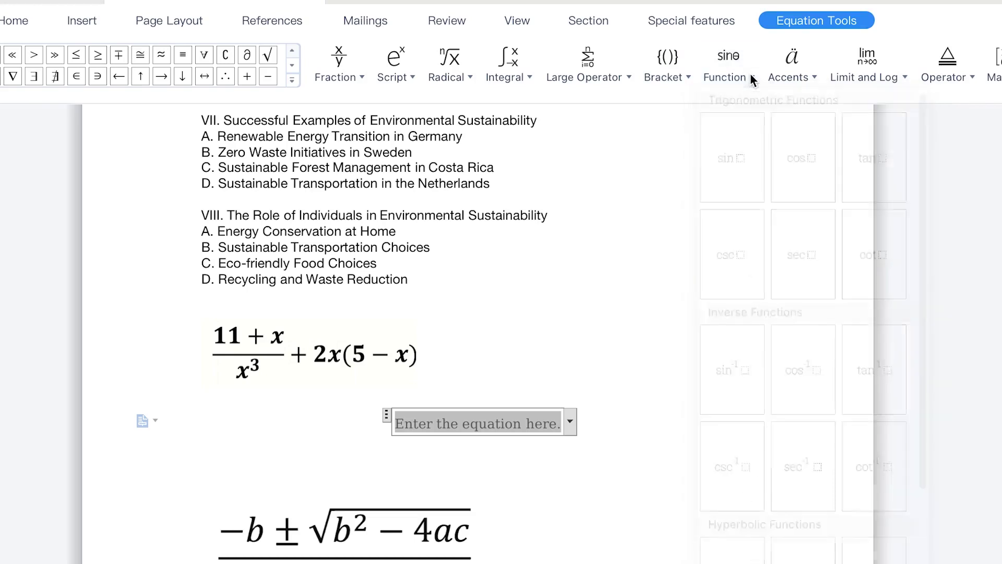
click(817, 77)
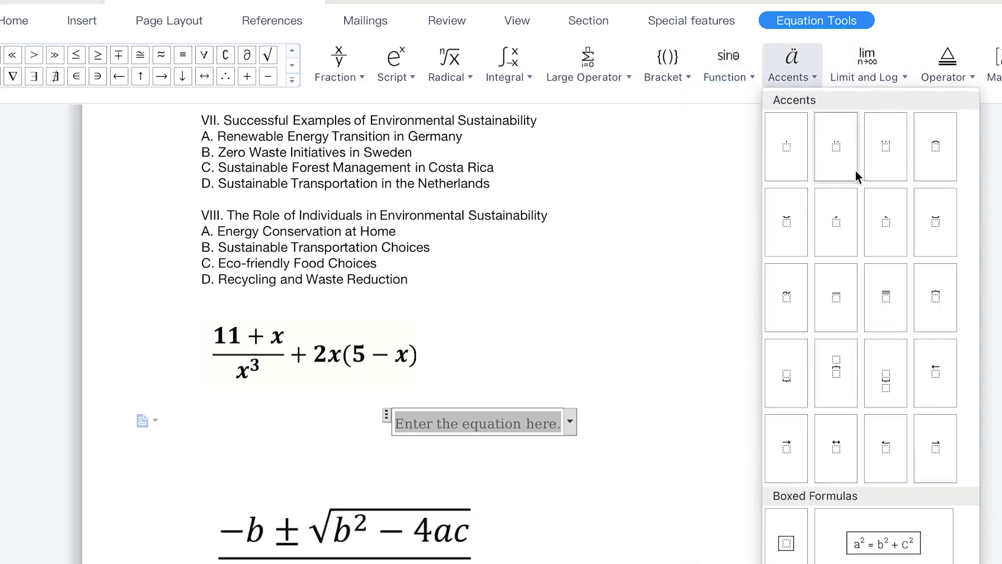
click(818, 77)
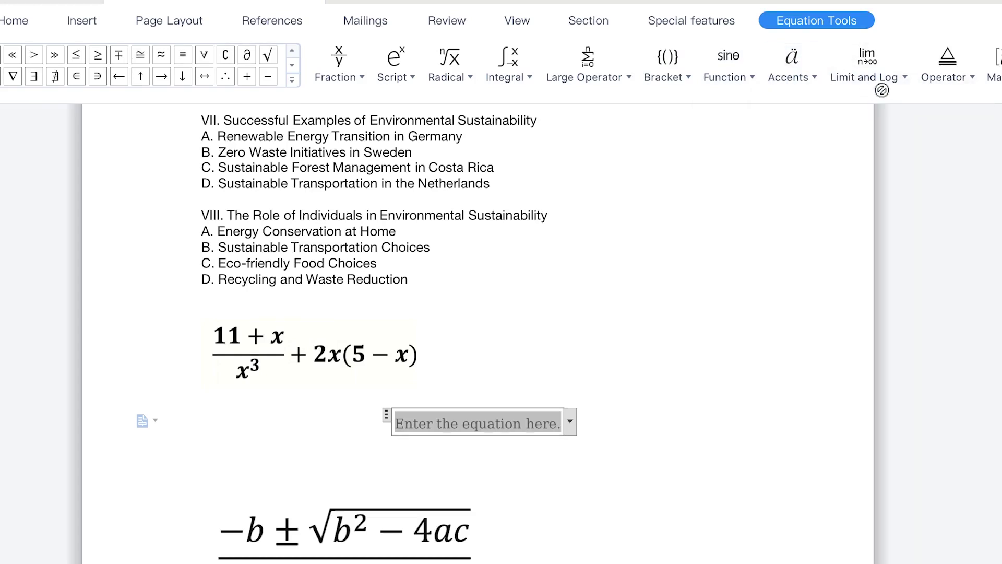
click(904, 73)
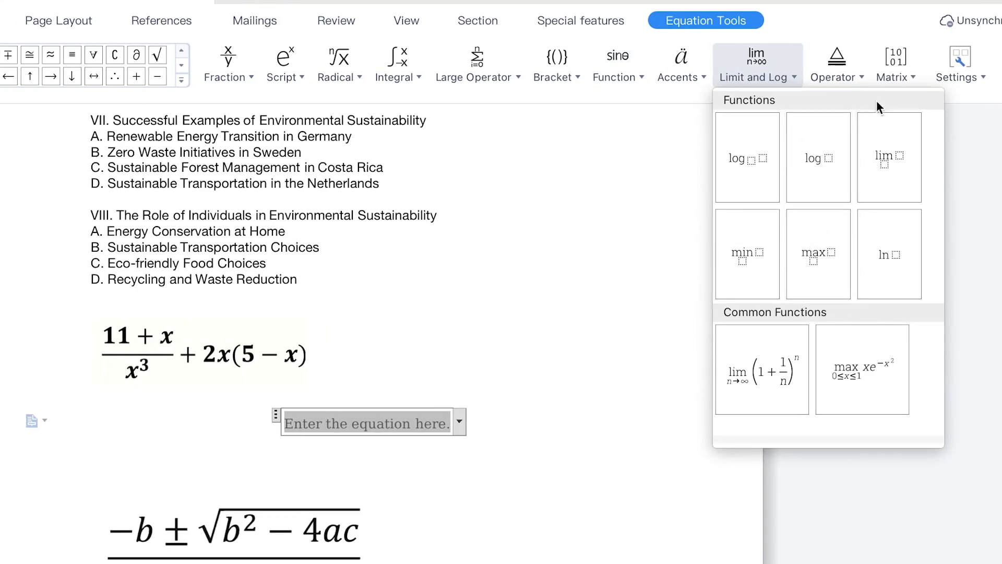
Check the Operator structures, then bring up the Fraction gallery.
click(860, 75)
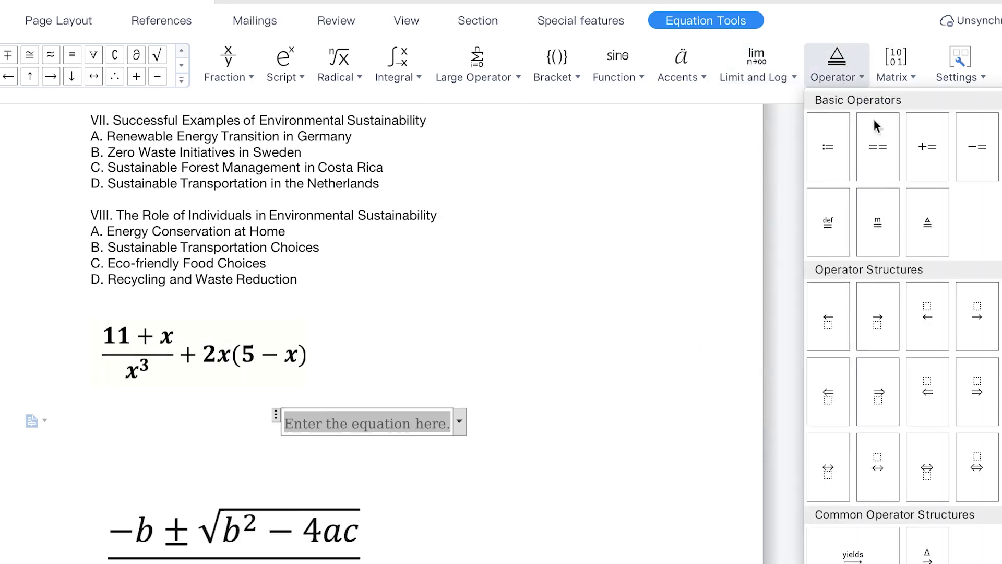
click(913, 77)
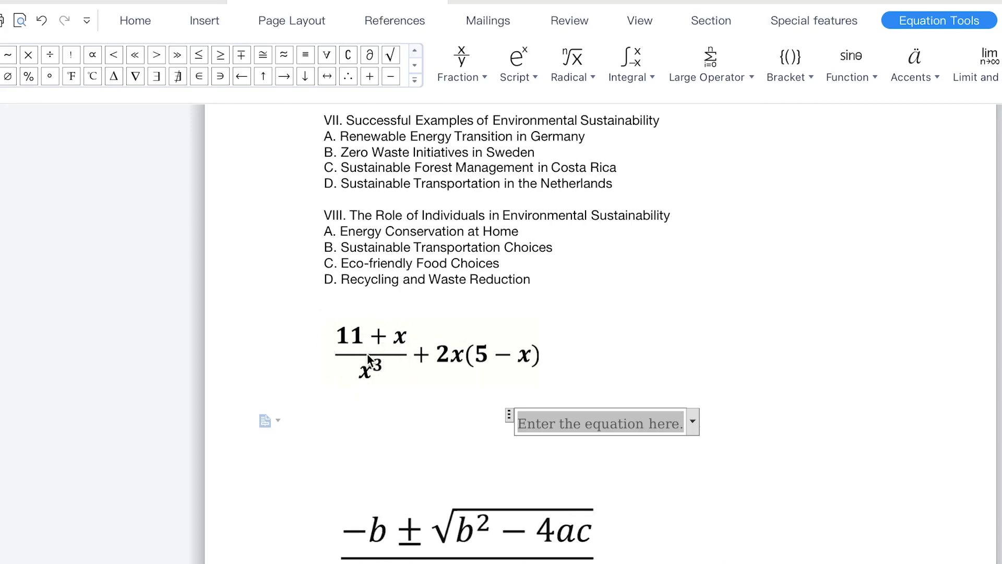
click(488, 75)
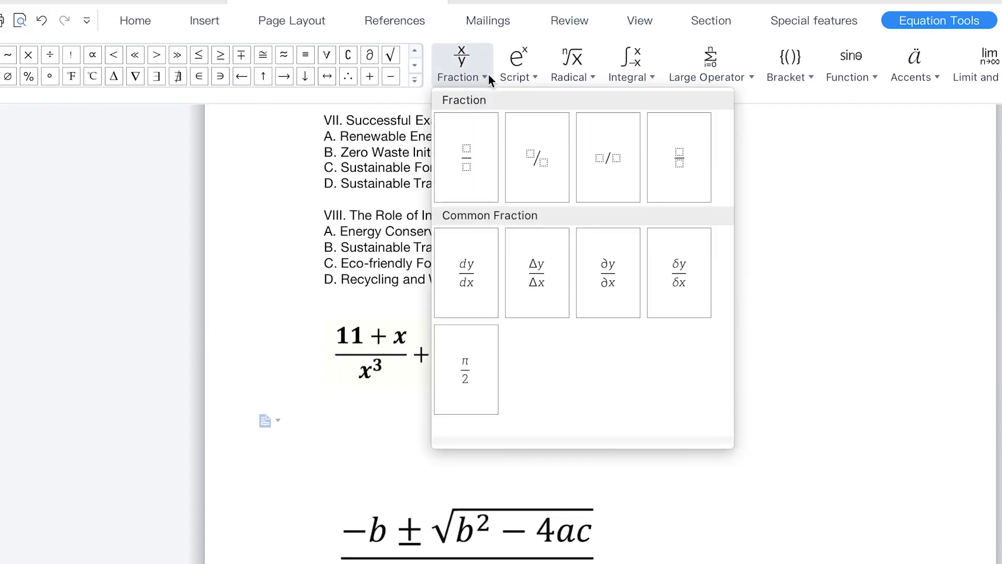
Insert a stacked fraction with 11 + x as its numerator.
click(468, 161)
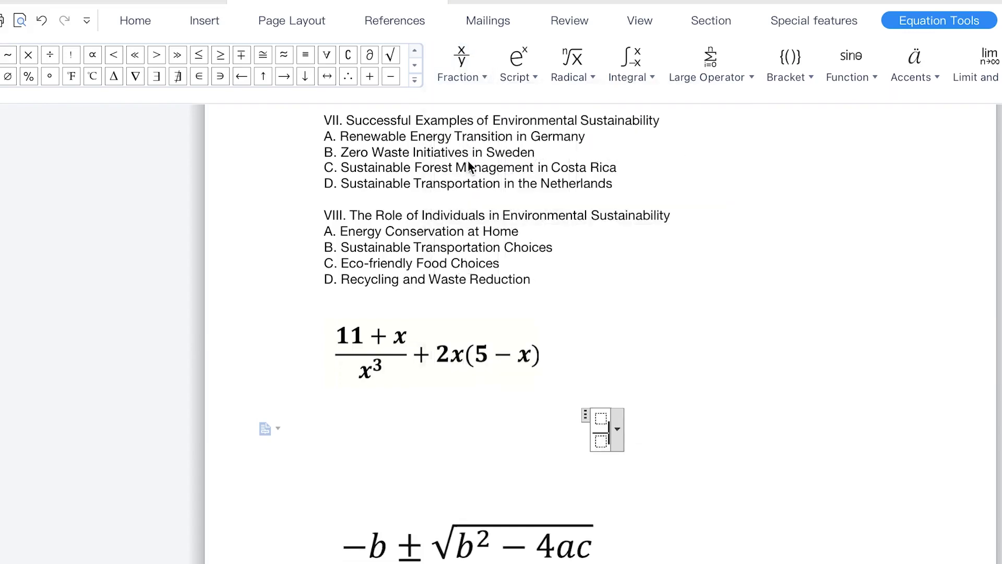
click(601, 417)
text(11 )
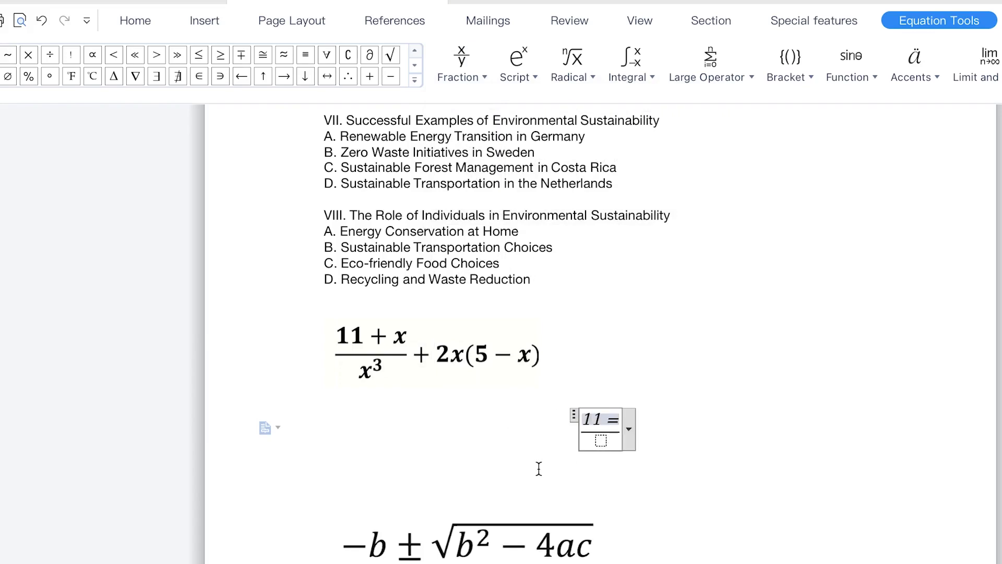
text(+ )
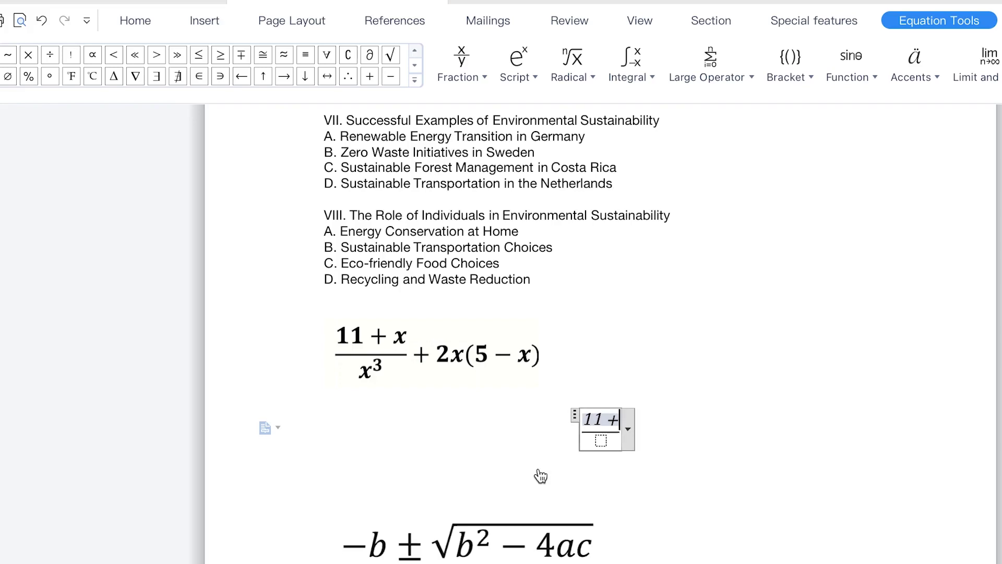
text(x)
click(602, 445)
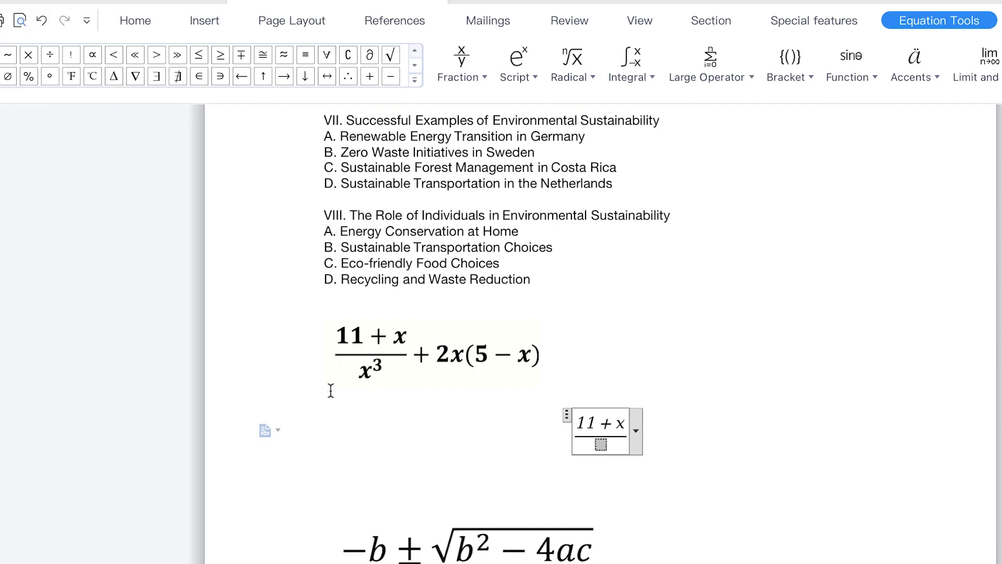
Make the denominator x³ using a superscript, then add +2x after the fraction.
click(533, 78)
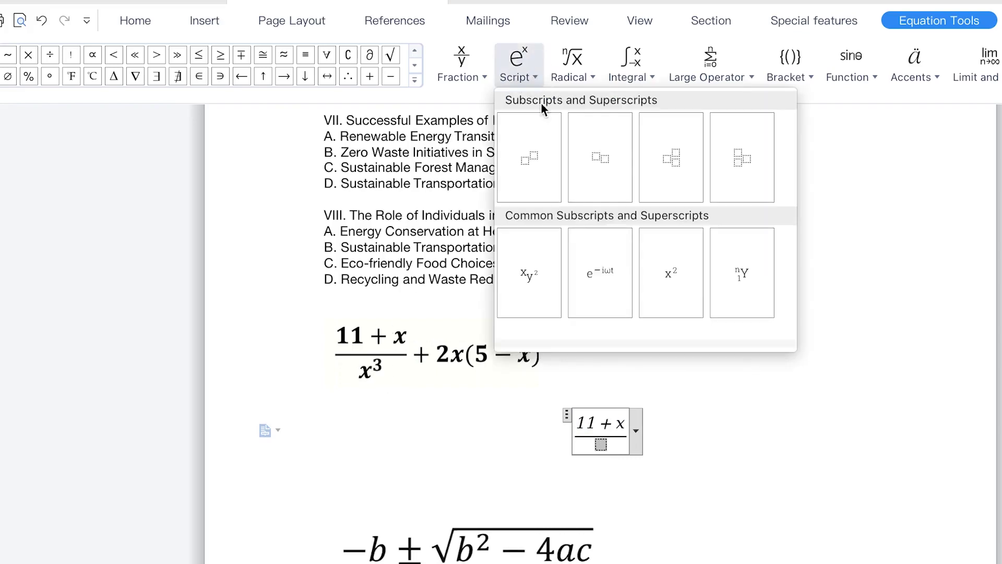
click(524, 168)
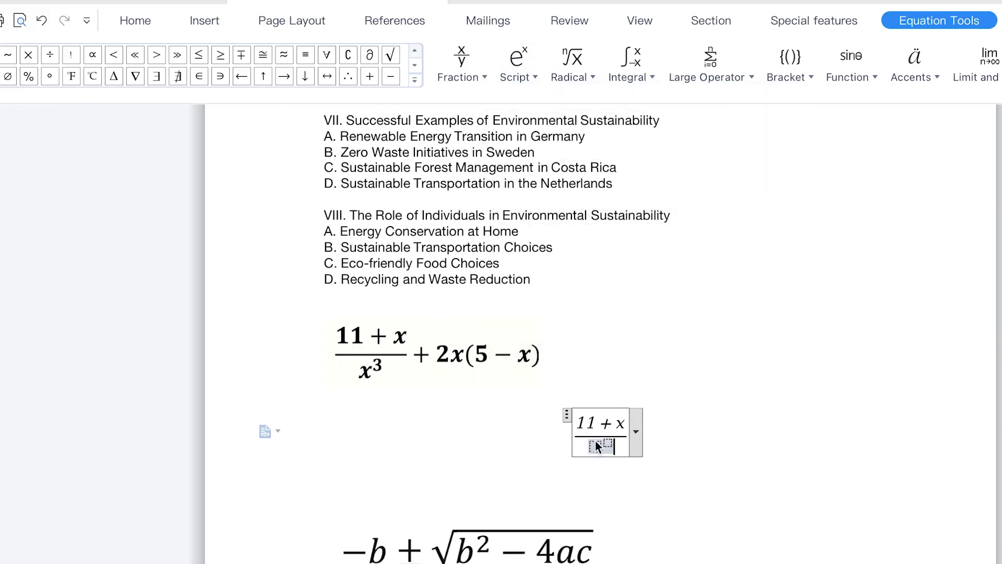
text(x)
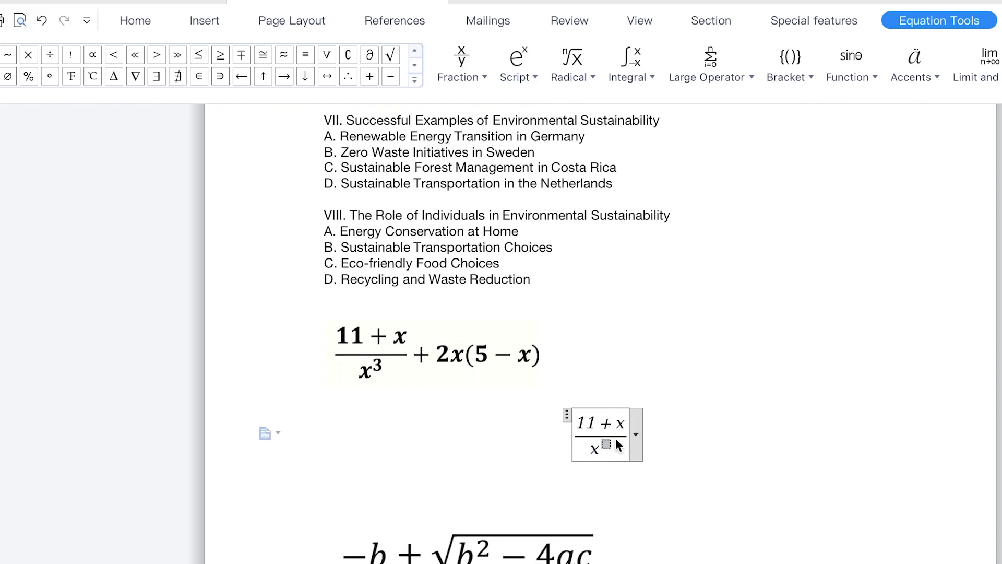
text(3)
click(625, 436)
text(+)
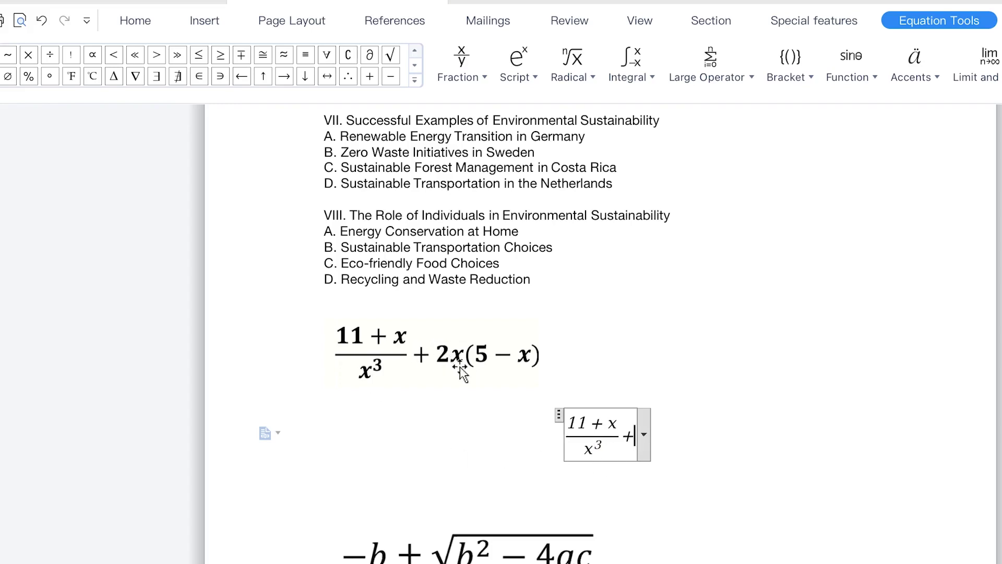
text(2)
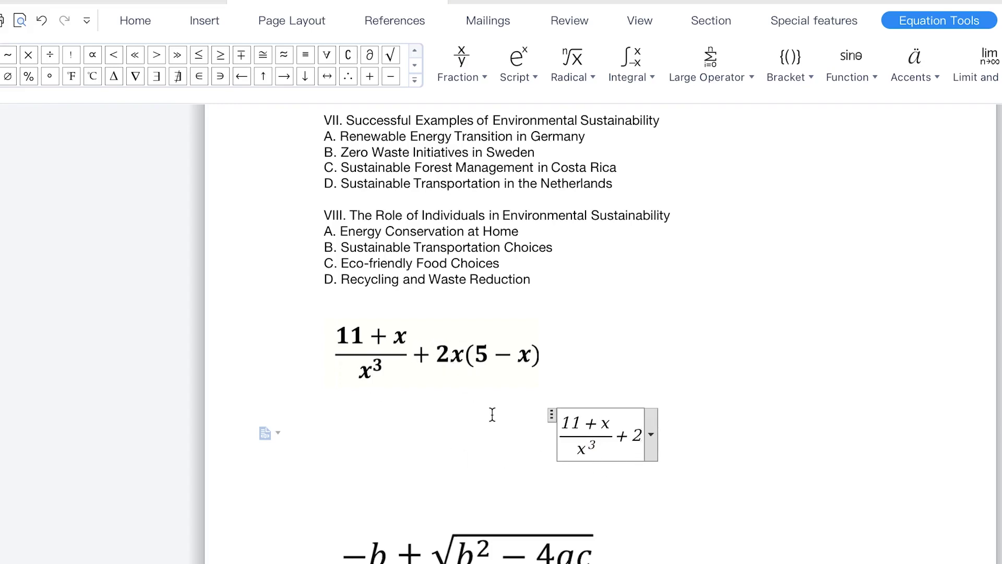
text(x)
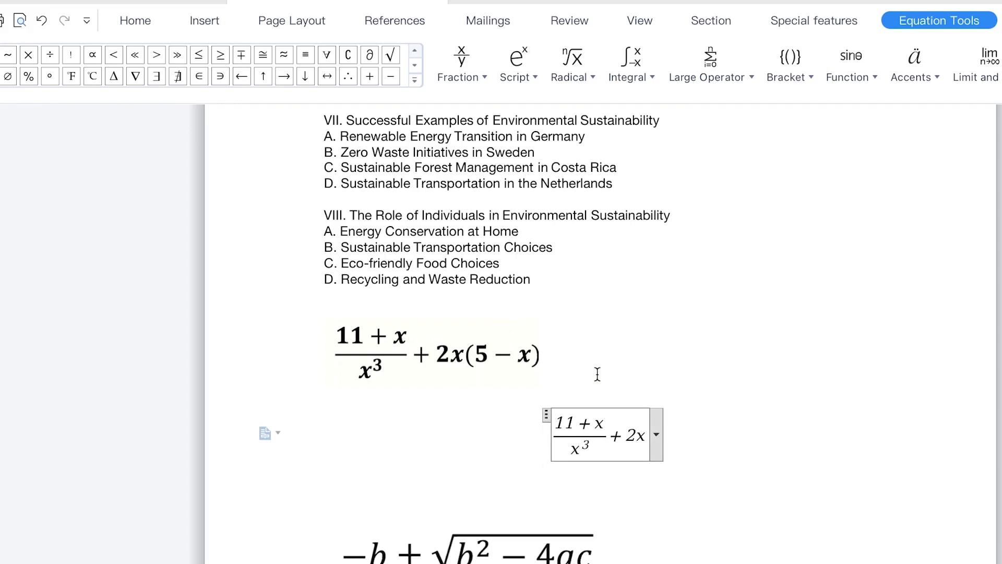
Append parentheses containing 5 − x after 2x and exit the equation.
click(810, 77)
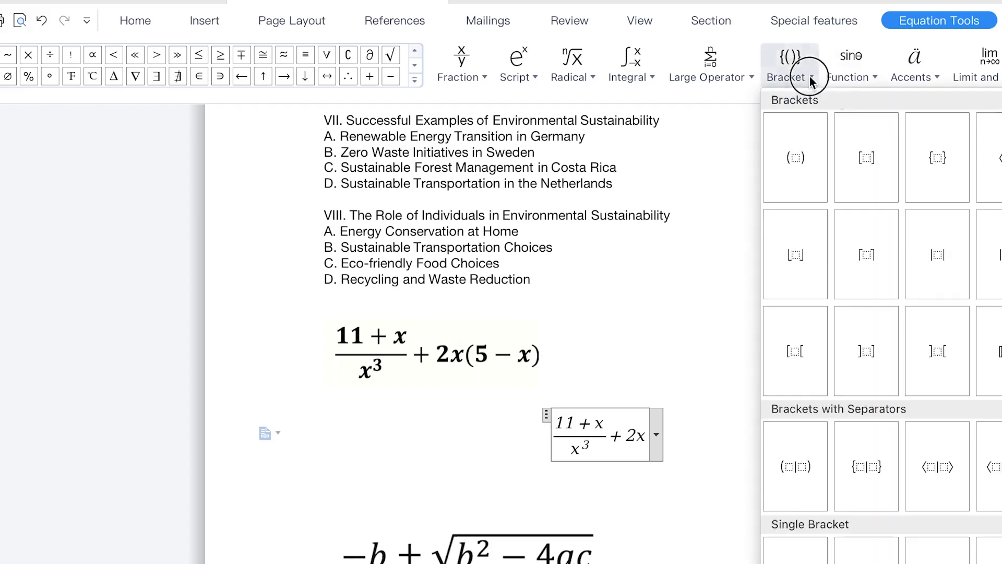
click(788, 185)
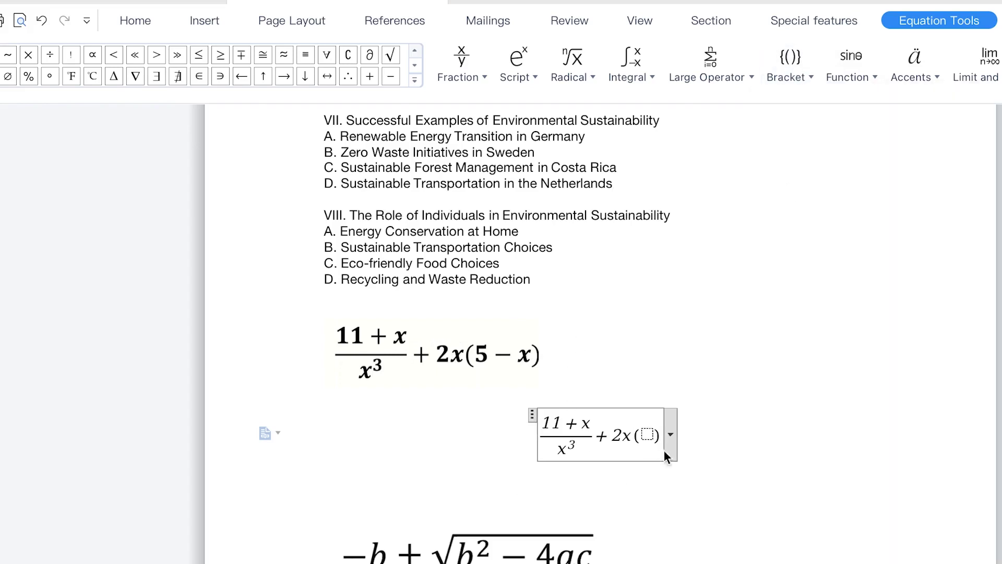
click(648, 436)
text(5 - )
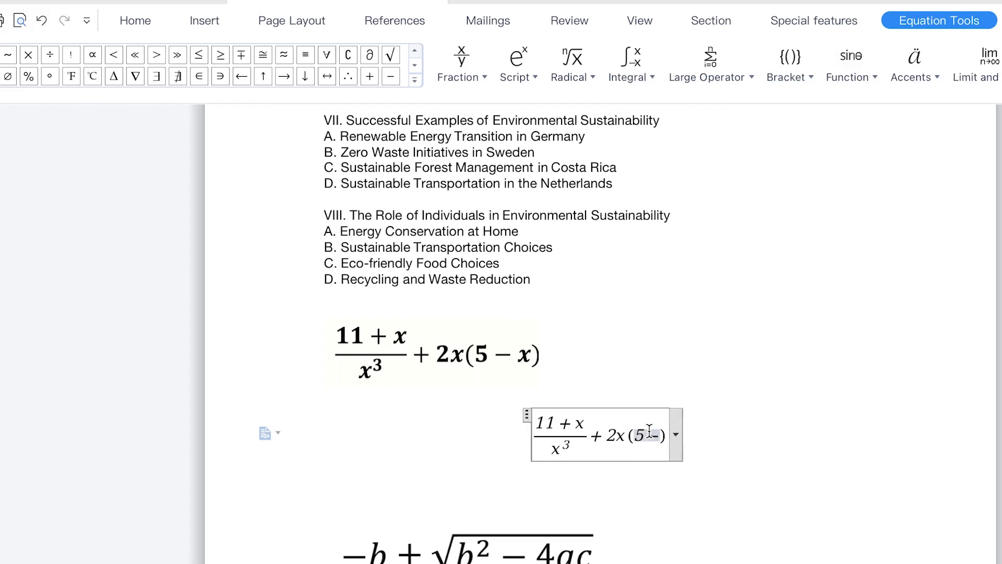
text(x)
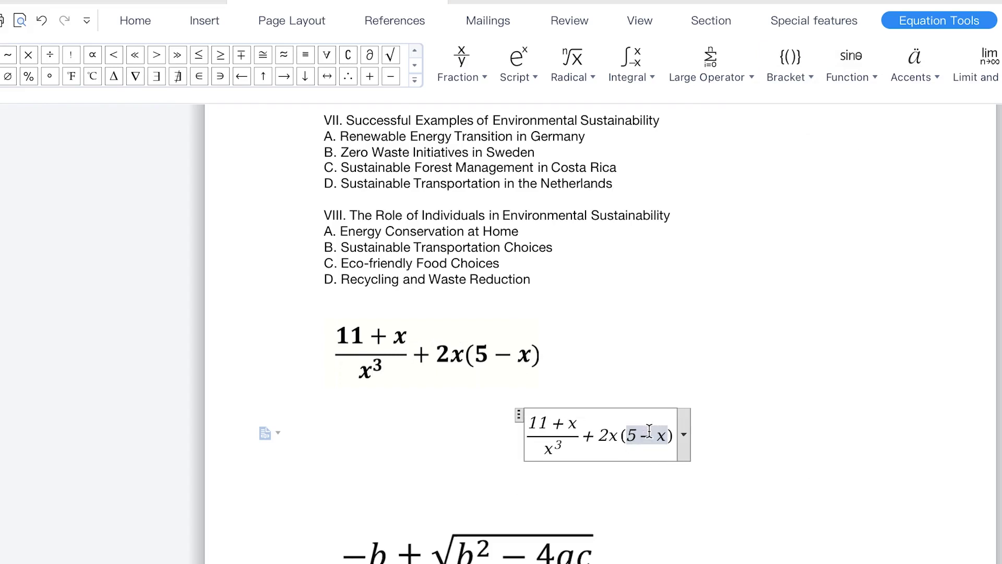
click(737, 473)
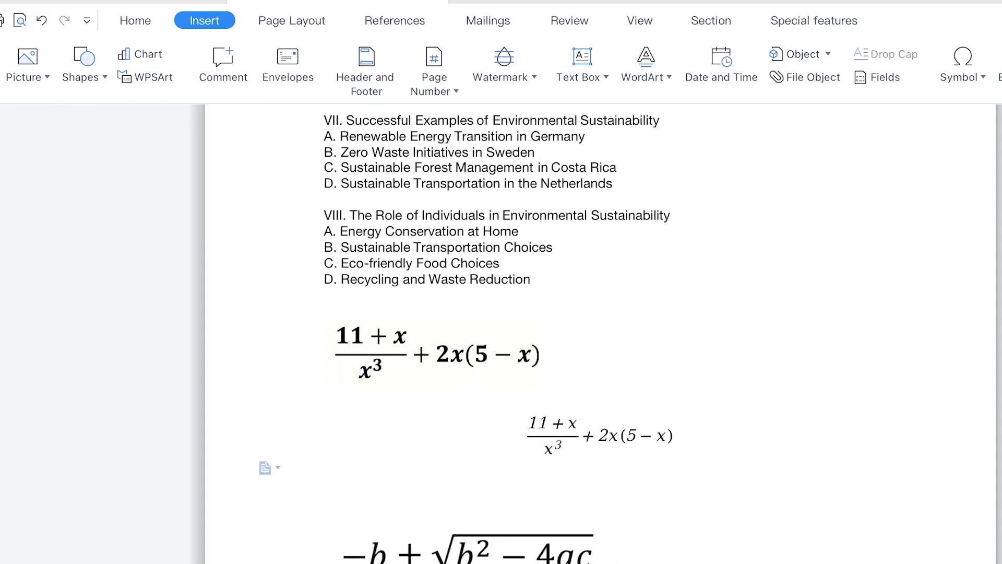
Start a new line below the quadratic formula and insert a blank equation there.
click(460, 548)
key(Escape)
key(Down)
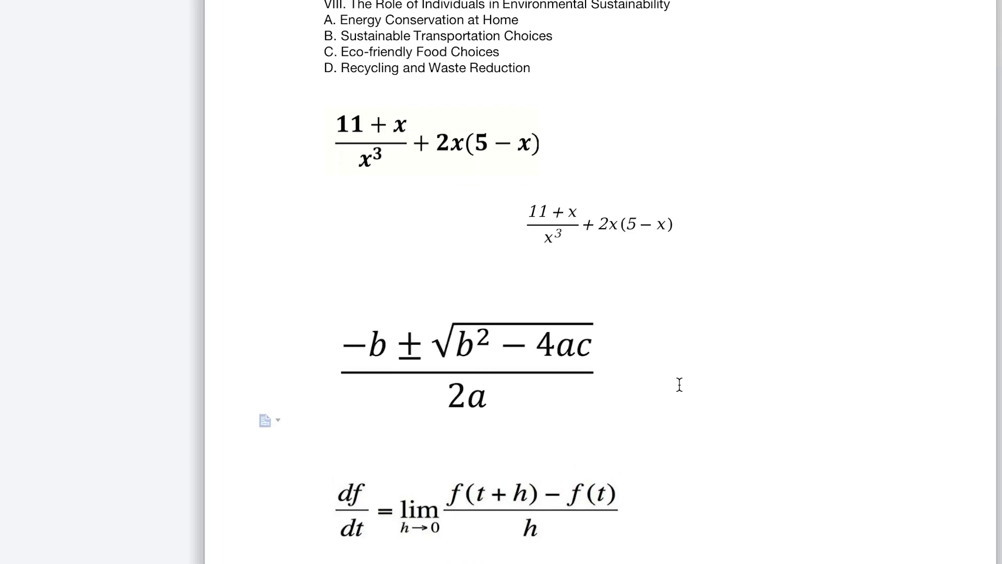
key(Return)
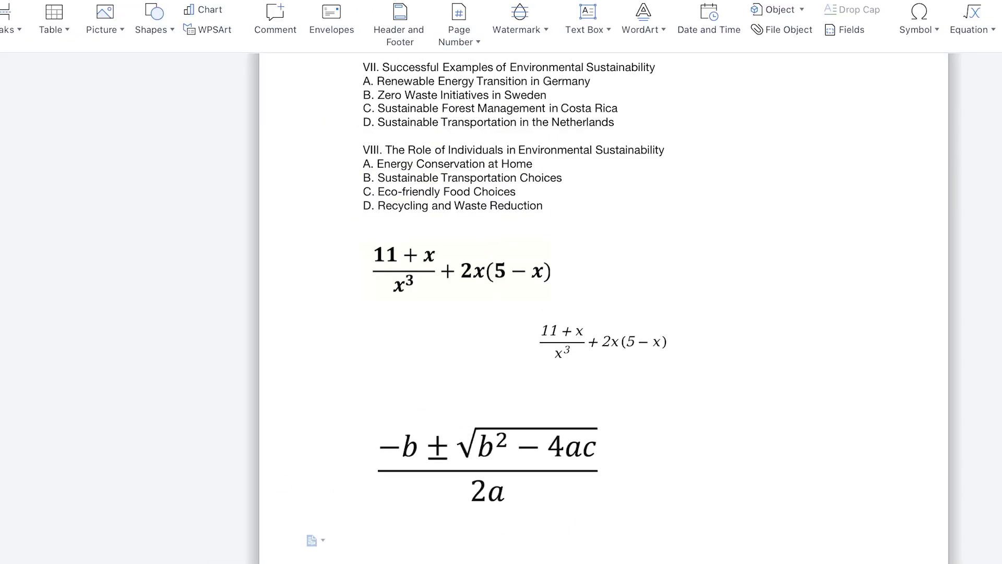
click(972, 13)
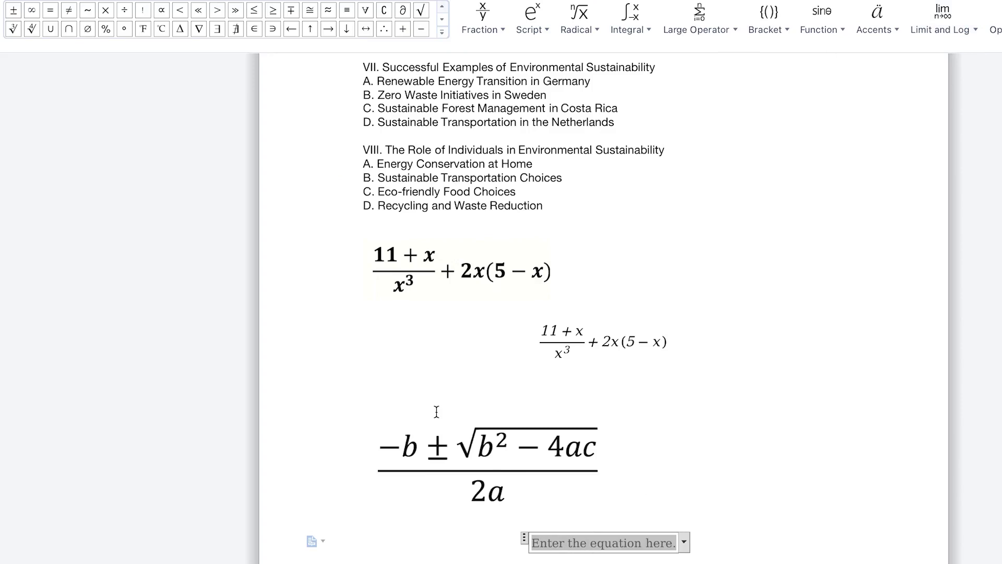
Insert a stacked fraction, enter −b in the numerator, and add ± from Basic Math.
click(503, 28)
click(491, 106)
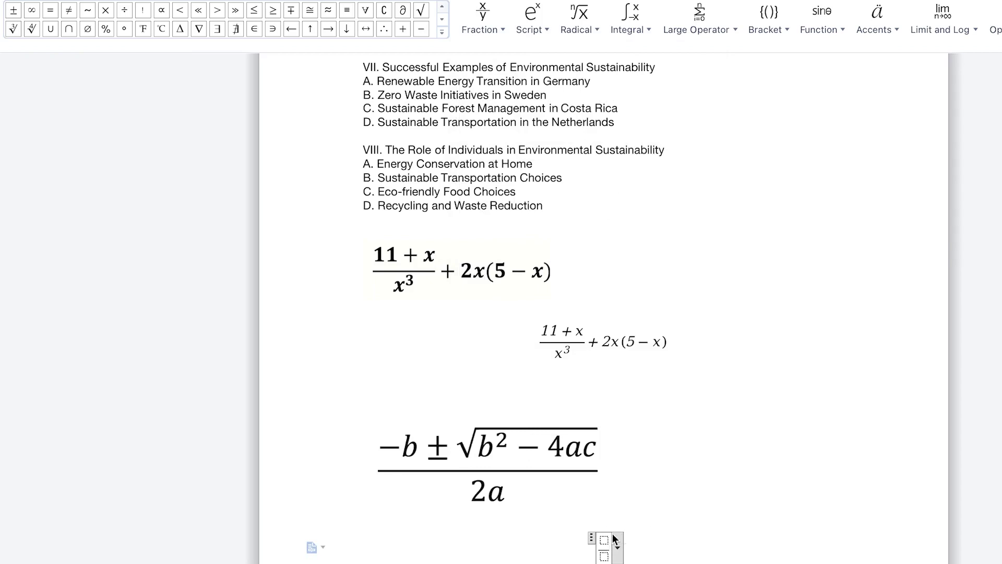
text(-b)
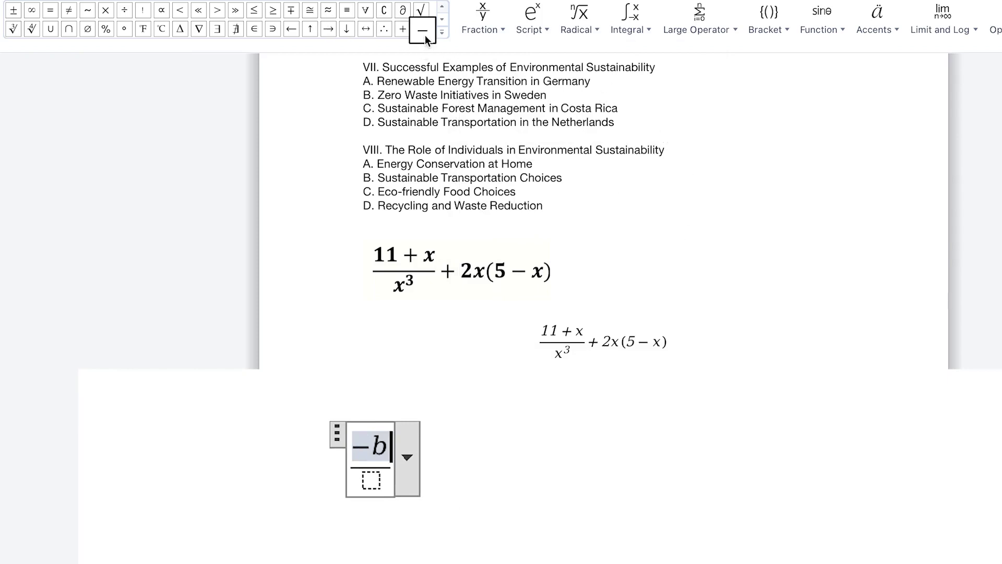
click(443, 32)
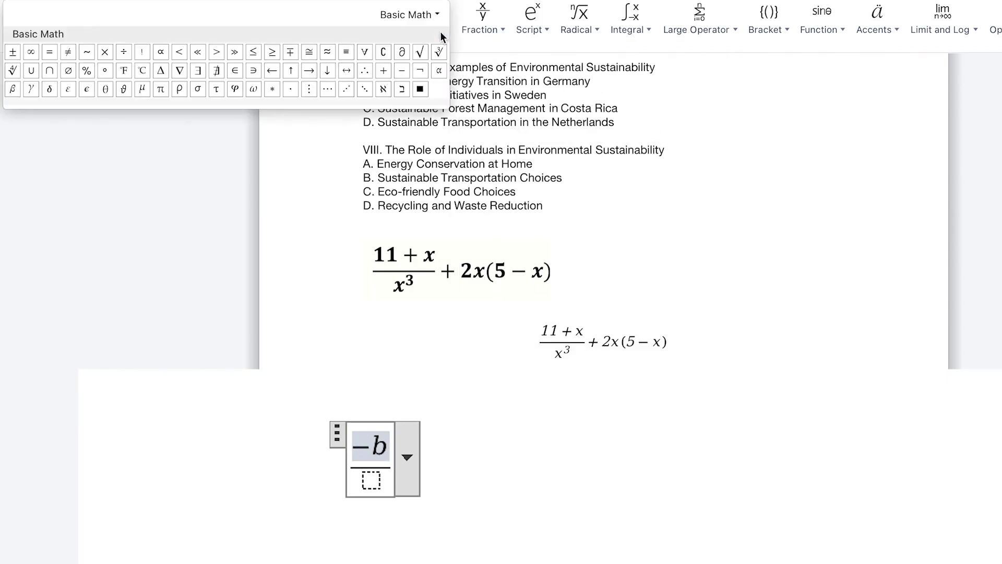
click(18, 55)
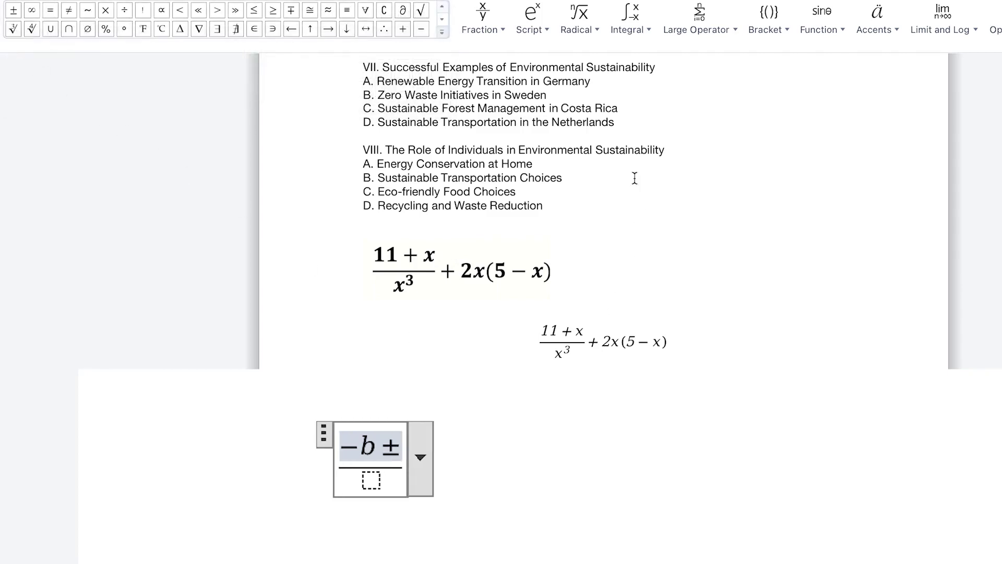
Add a square root after −b ± containing b².
click(594, 32)
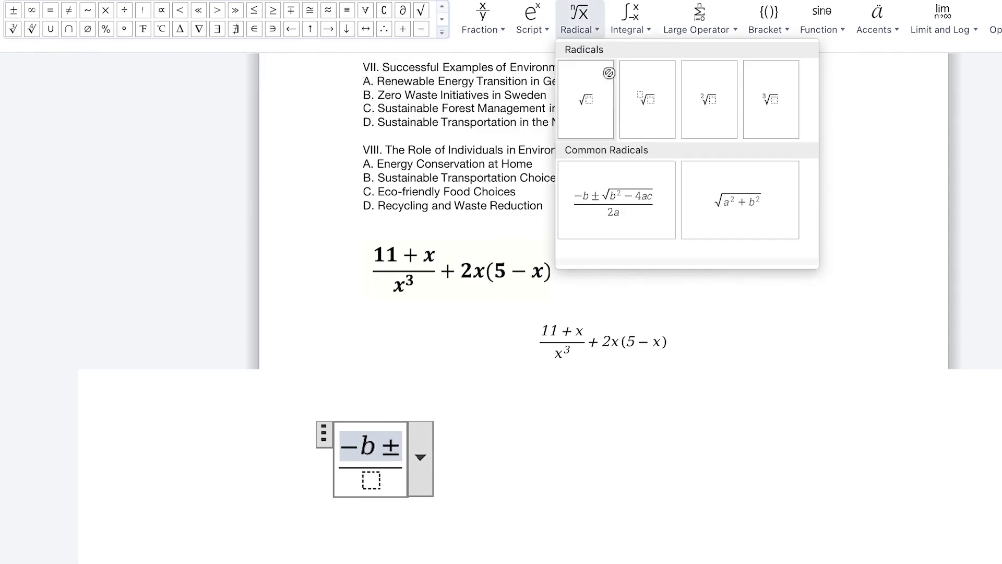
click(594, 114)
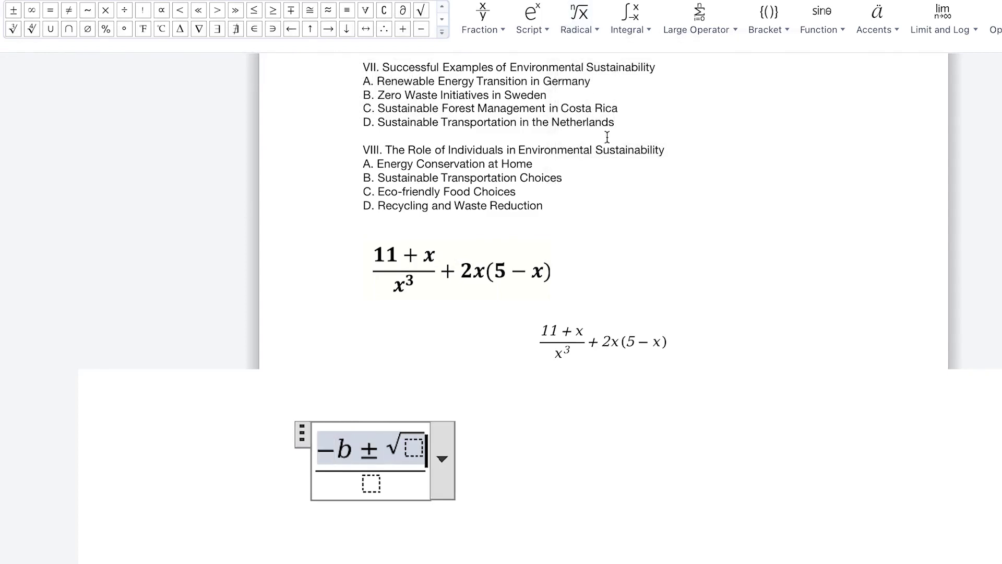
click(415, 448)
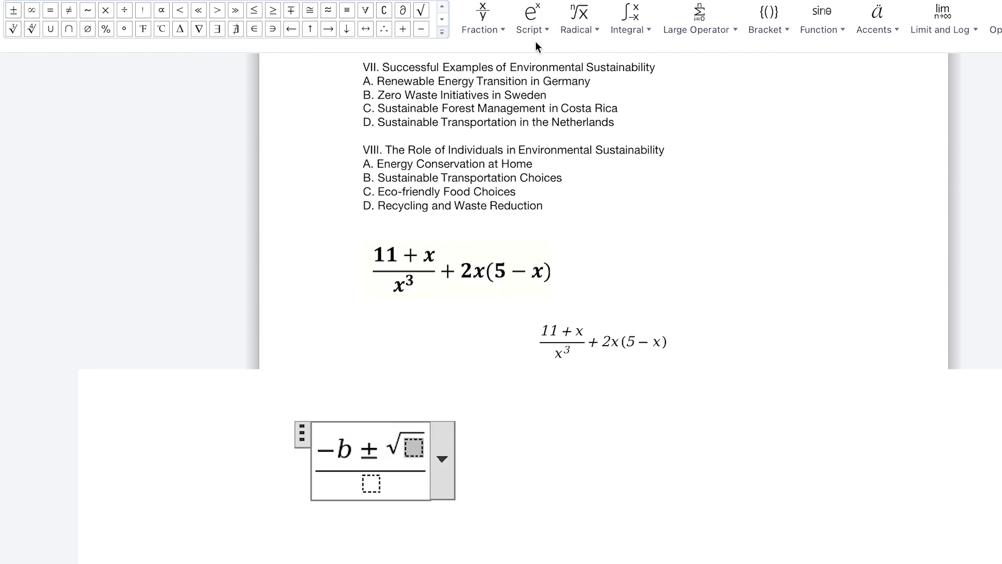
click(546, 27)
click(551, 82)
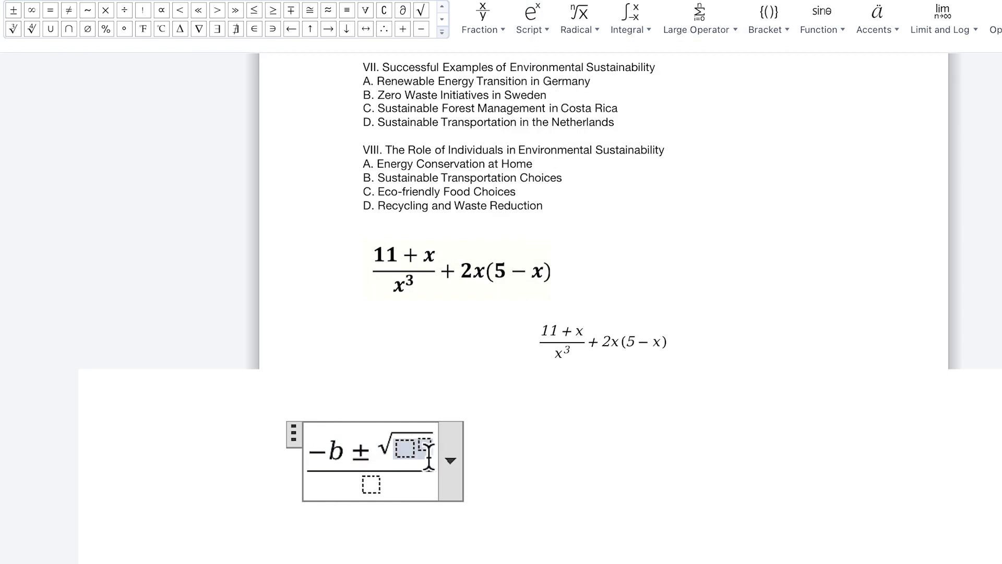
click(406, 447)
text(b)
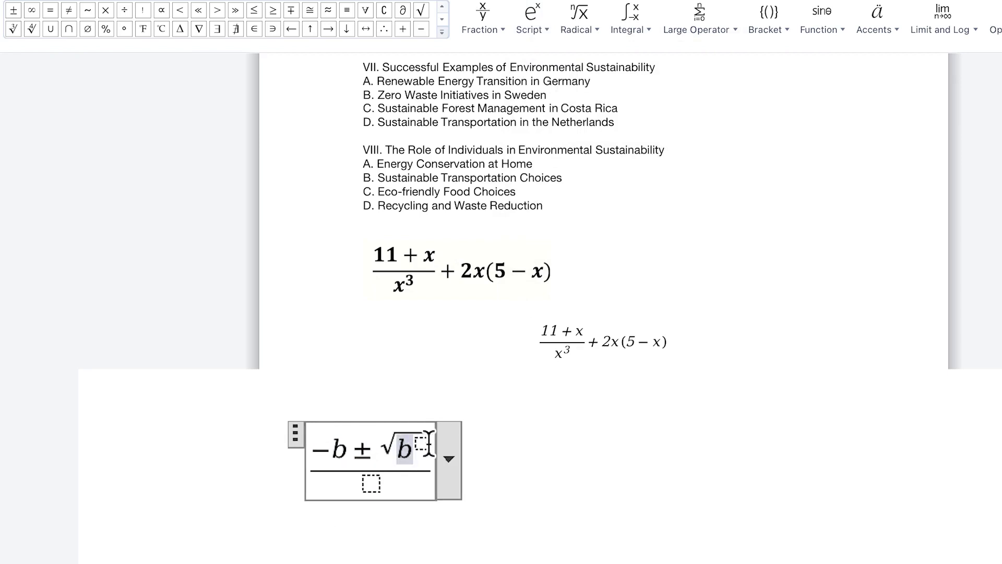
click(421, 439)
text(2)
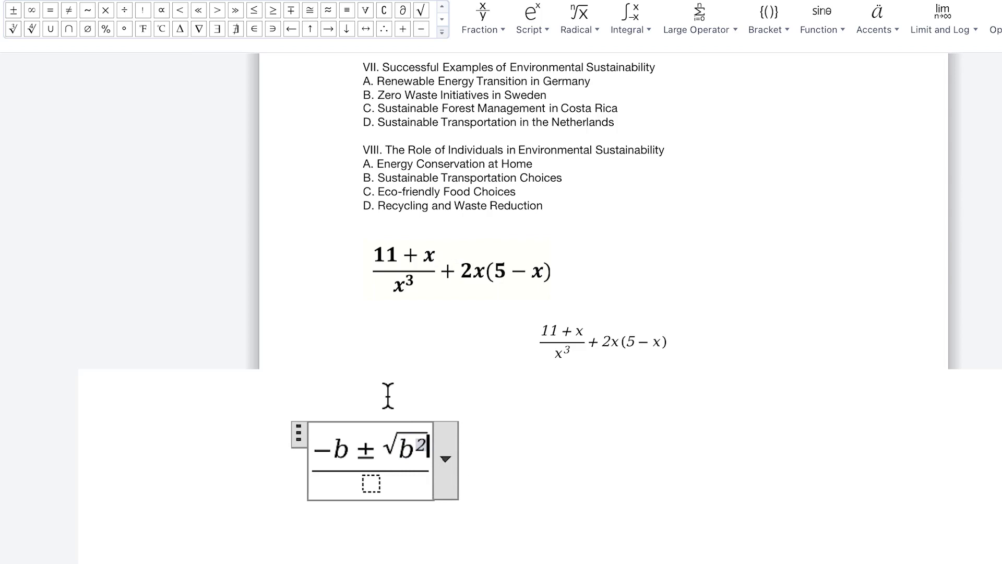
Complete the radicand as b² − 4ac and enter 2a in the denominator.
key(Right)
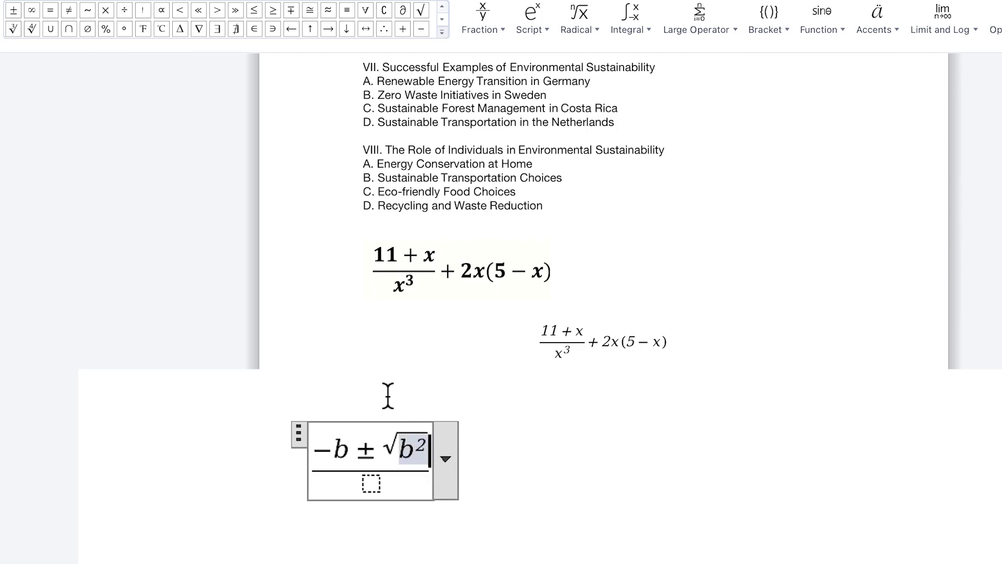
text(-a)
key(BackSpace)
text(4ac)
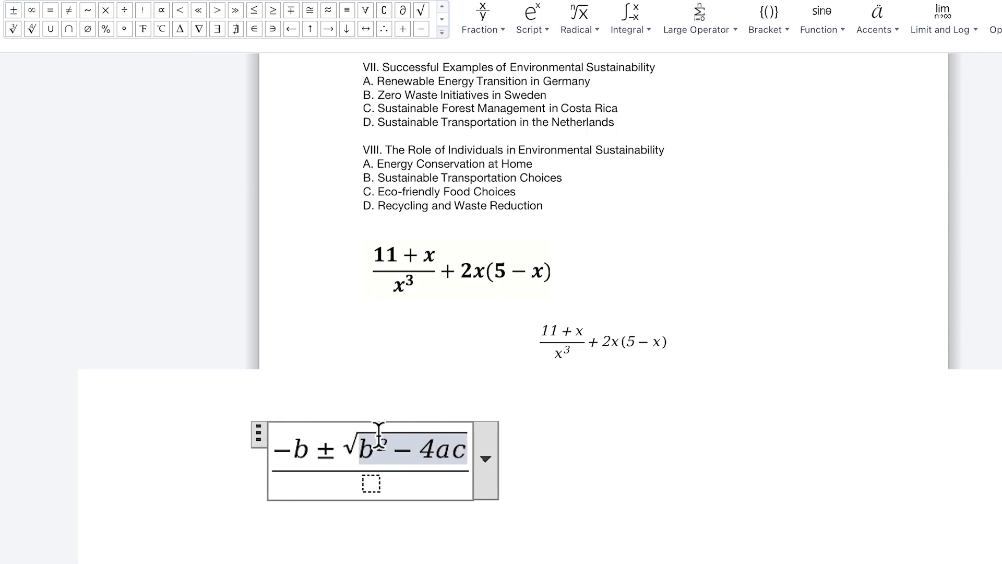
click(371, 483)
text(2)
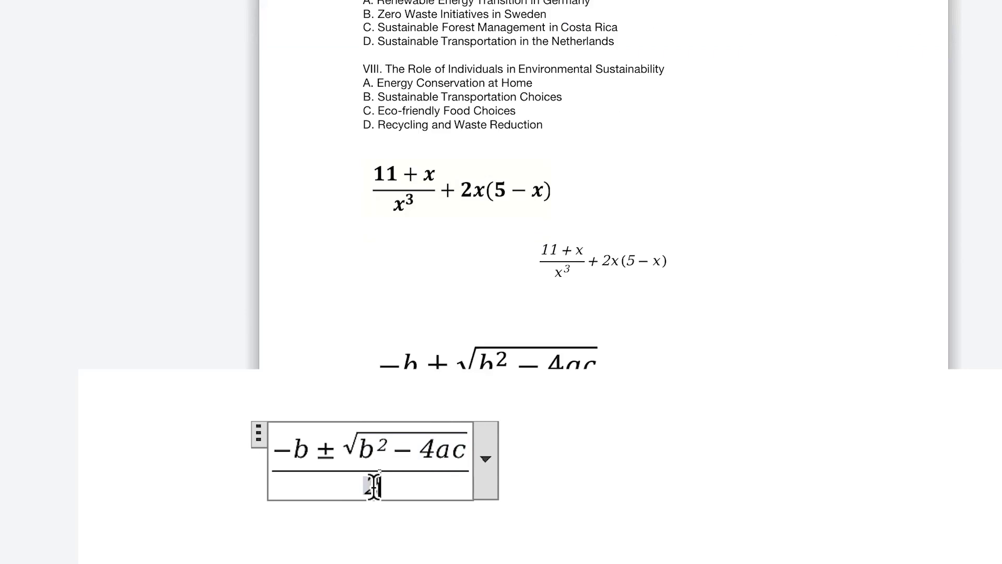
text(a)
Leave the quadratic-formula equation and start a new empty line below the df/dt equation.
click(656, 484)
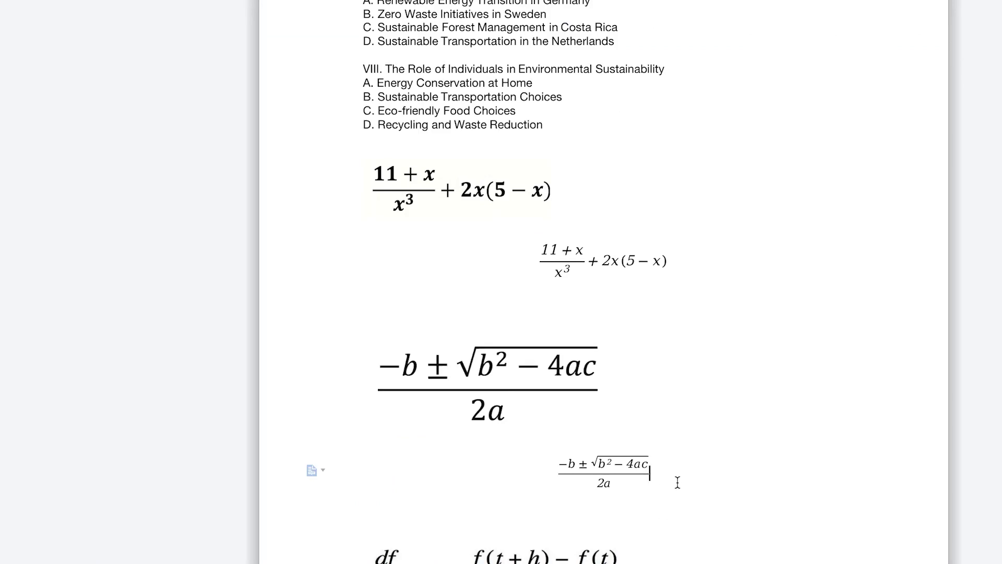
scroll(678, 482, down, 3)
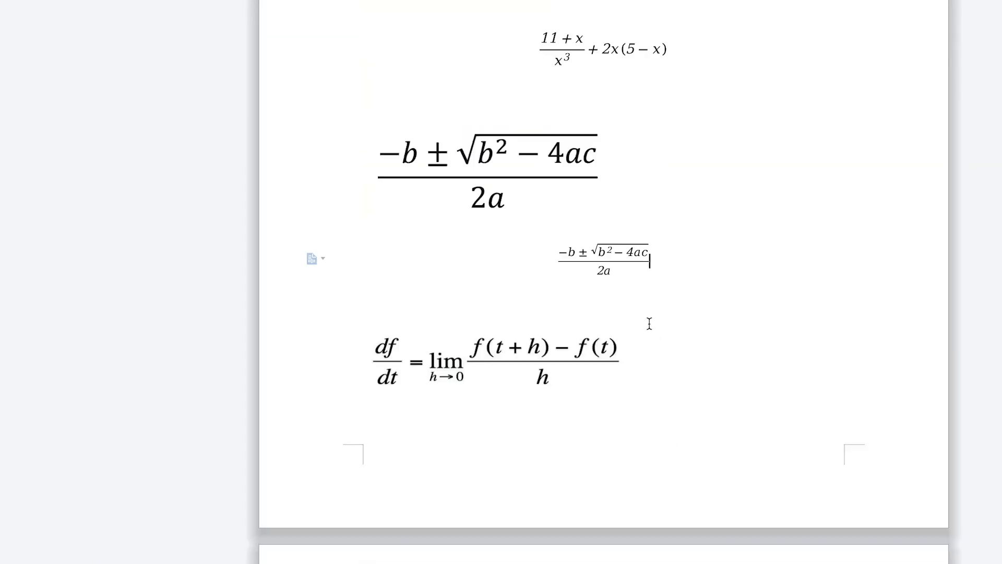
click(638, 367)
key(Return)
Insert a new equation containing a stacked fraction with df in the numerator.
click(975, 23)
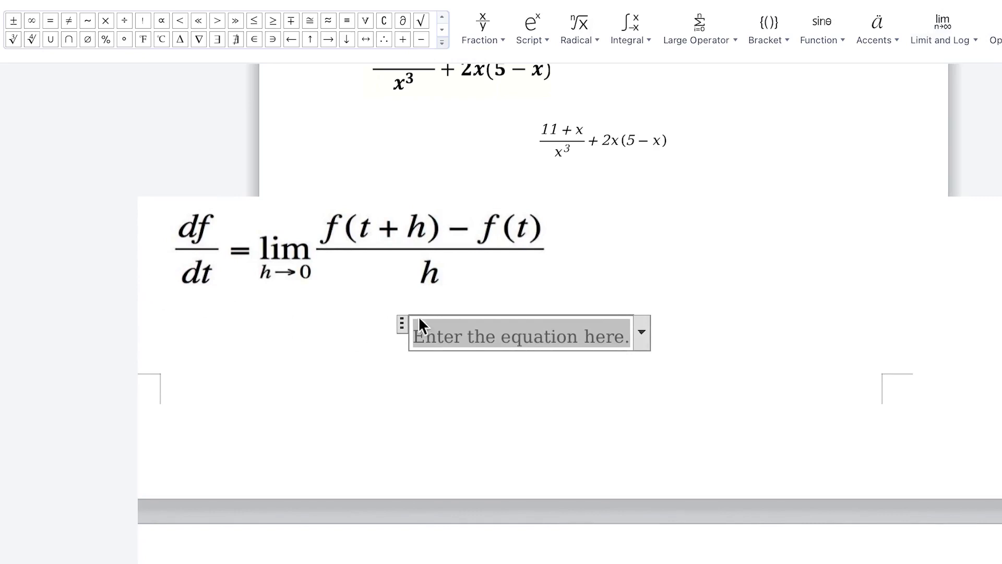
click(501, 45)
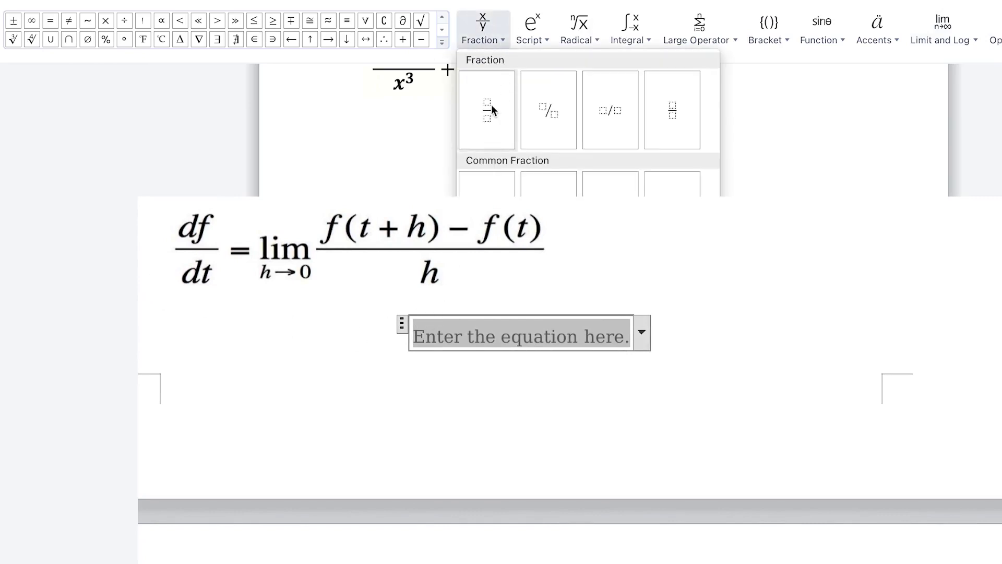
click(490, 105)
click(522, 329)
text(s)
key(BackSpace)
text(df)
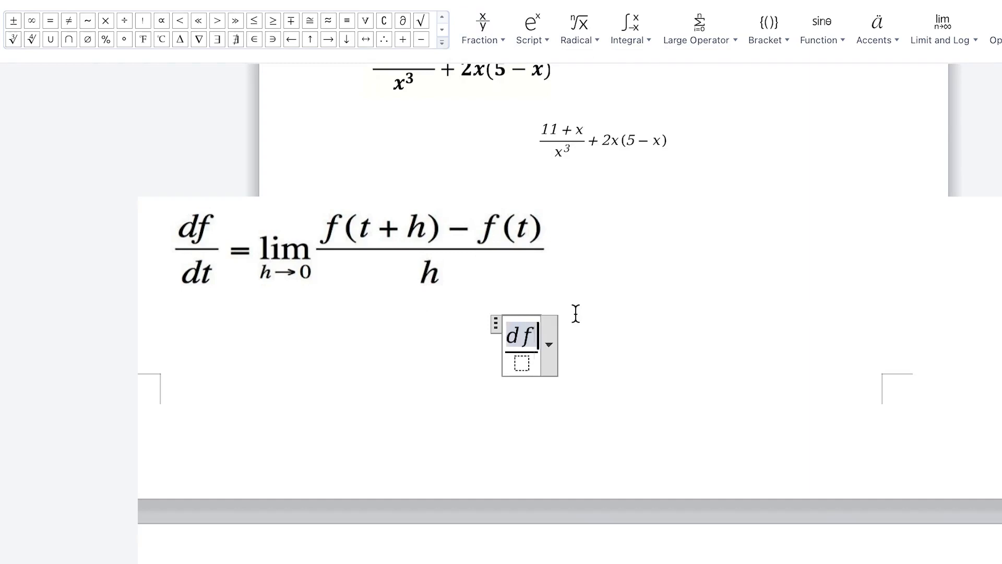
Put dt in the fraction's denominator and add an equals sign after it.
click(576, 313)
scroll(576, 313, down, 2)
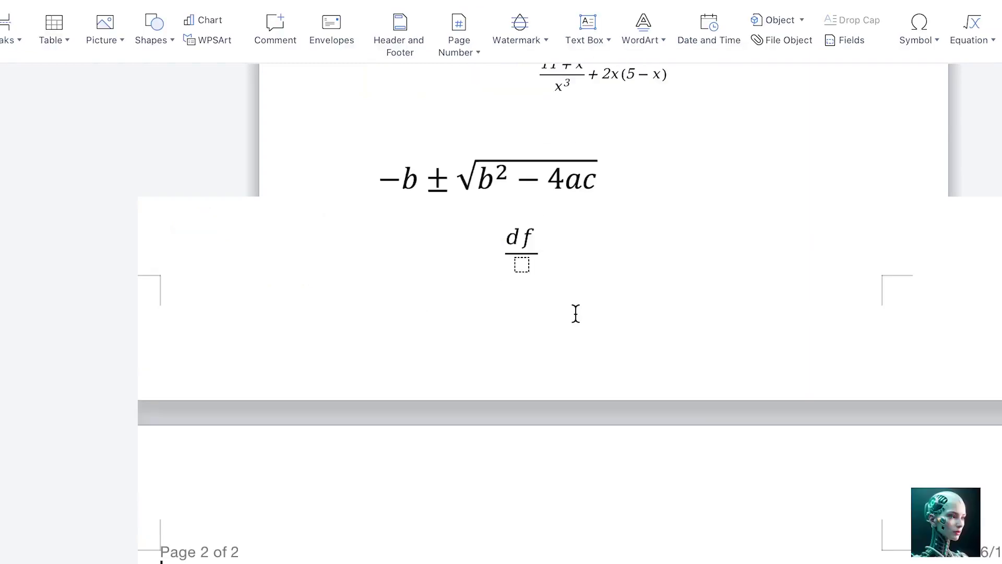
click(522, 265)
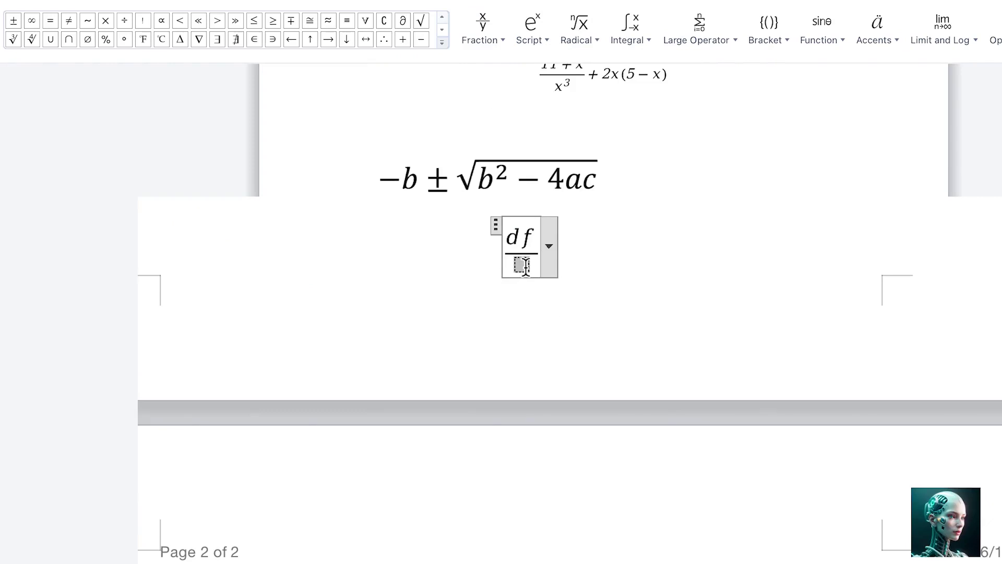
text(dt)
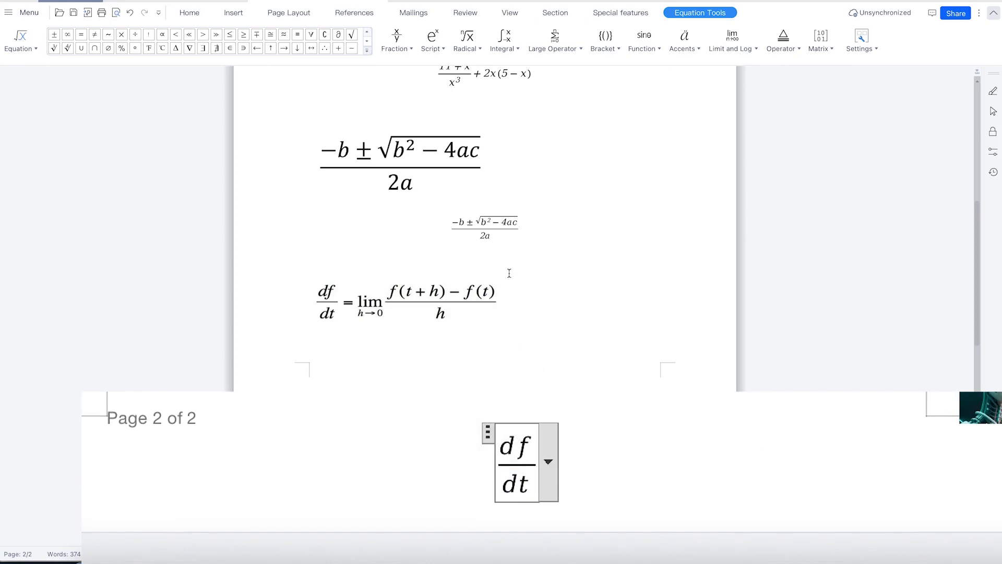
text(=)
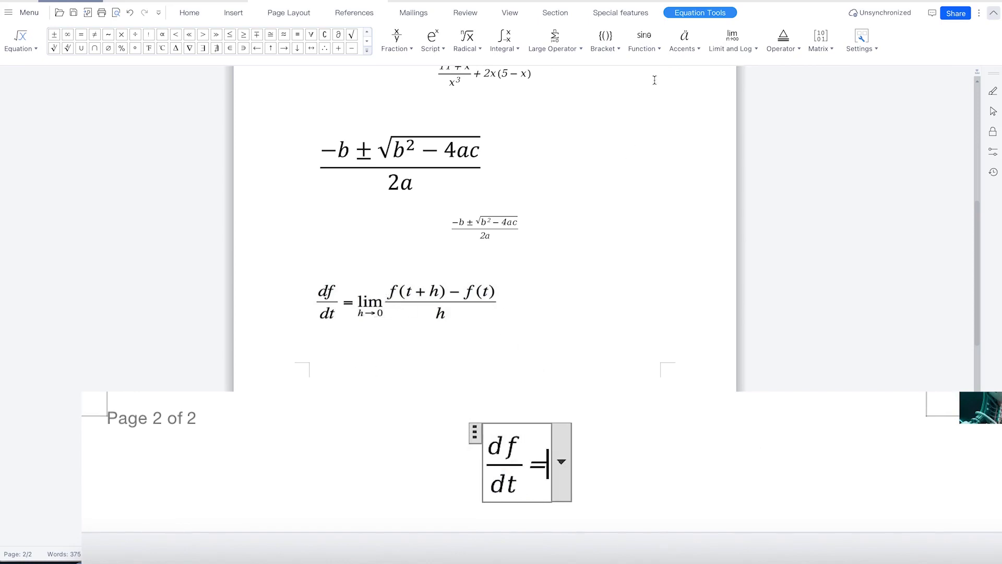
click(753, 49)
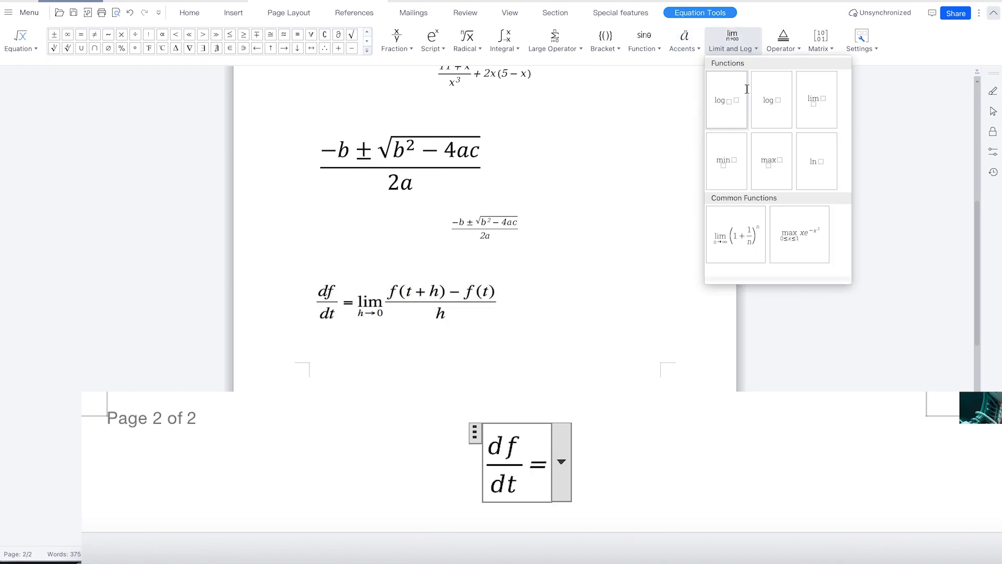
Add a lim template with h→0 beneath it and select its empty argument placeholder.
click(812, 95)
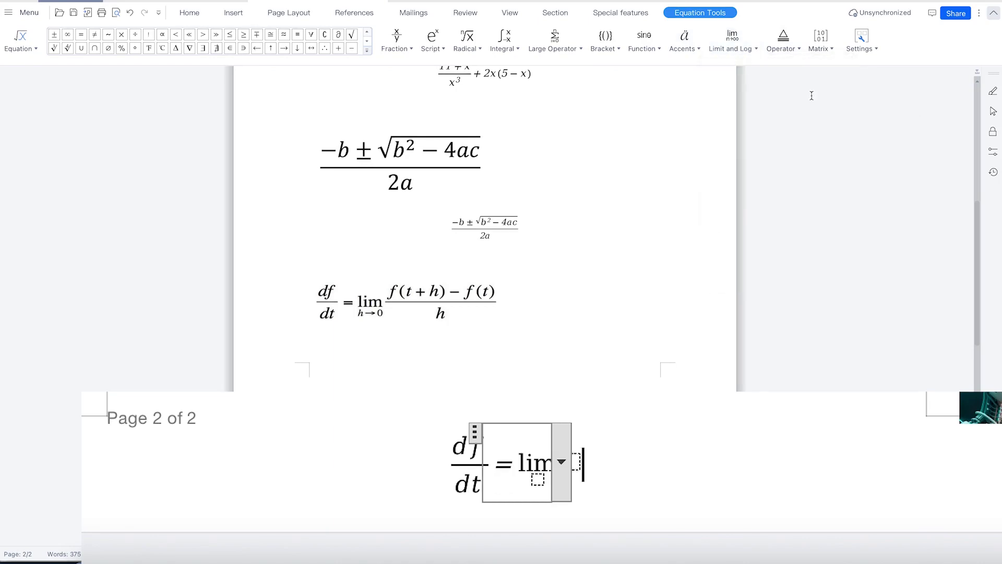
click(538, 480)
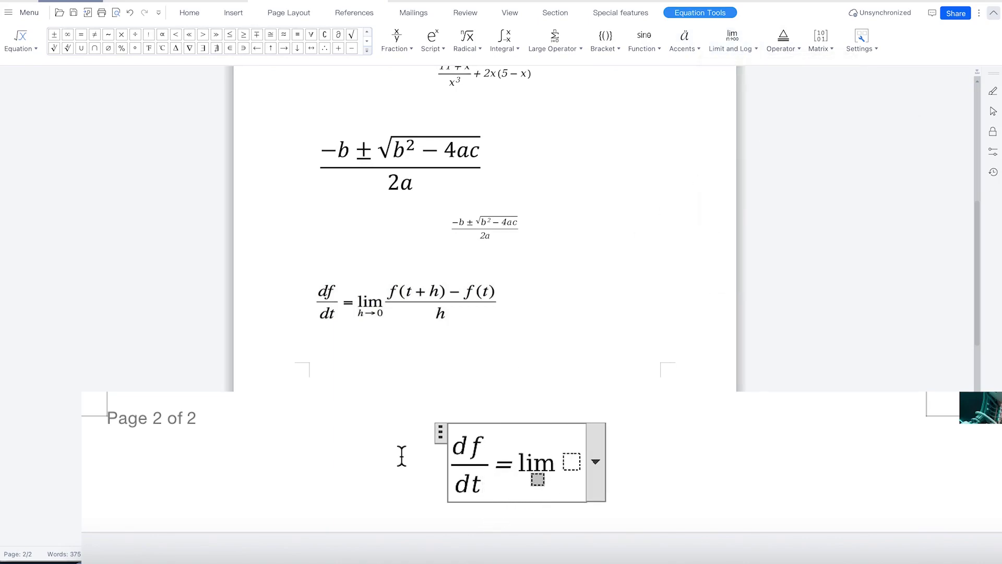
text(h)
click(285, 49)
text(0)
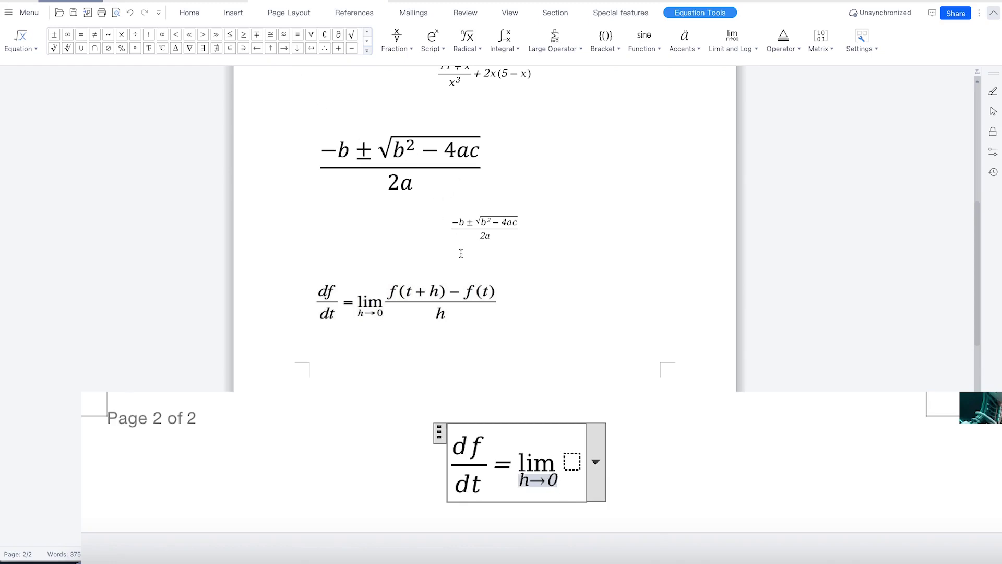
key(Right)
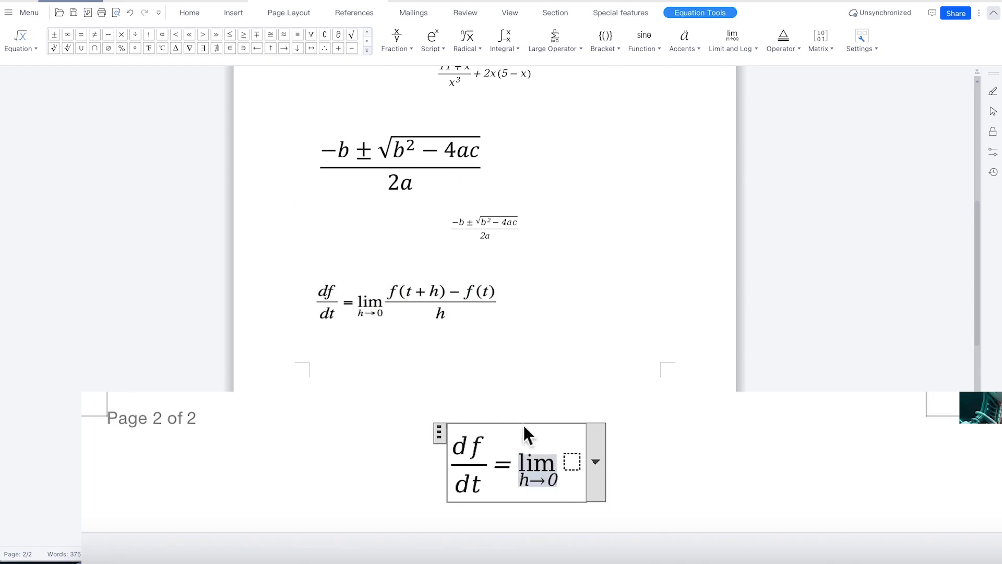
click(572, 461)
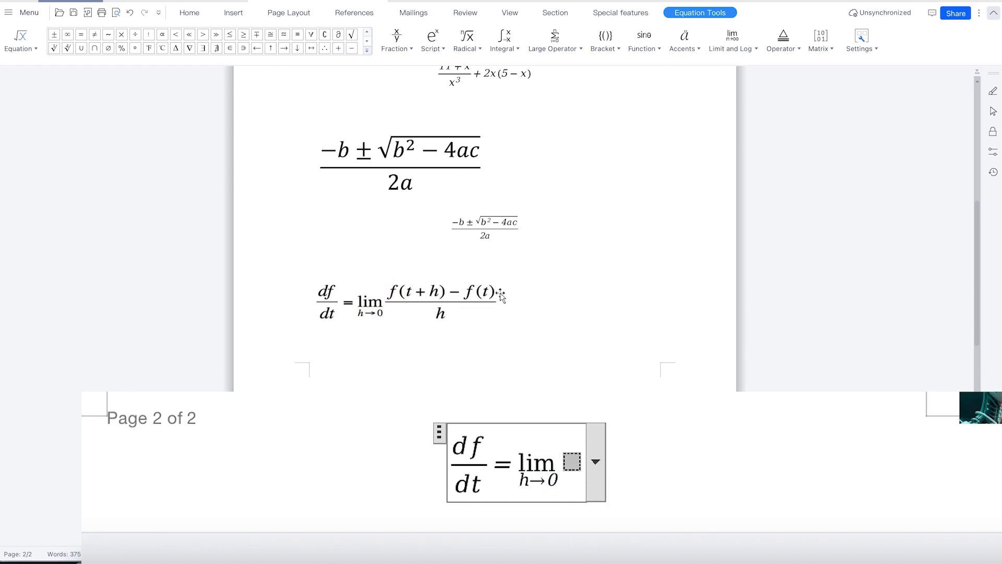
Insert a fraction after the limit and write f(t + h) in its numerator.
click(412, 48)
click(410, 99)
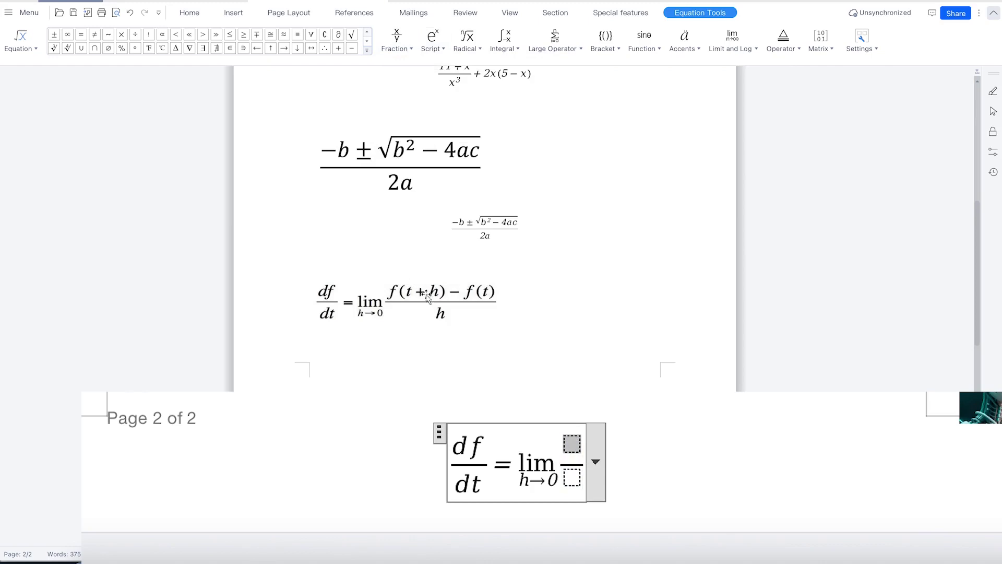
text(f)
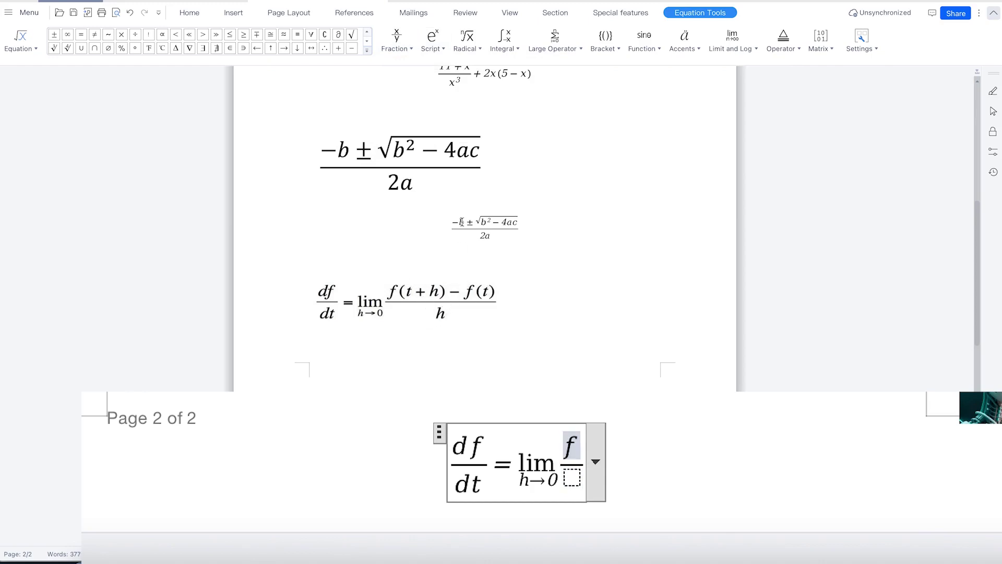
click(617, 50)
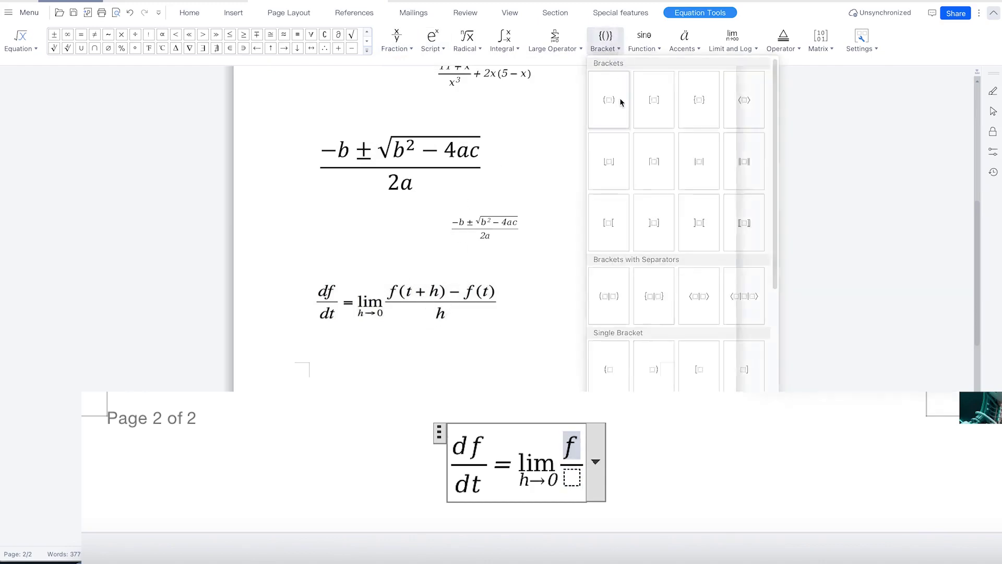
click(624, 102)
text(t )
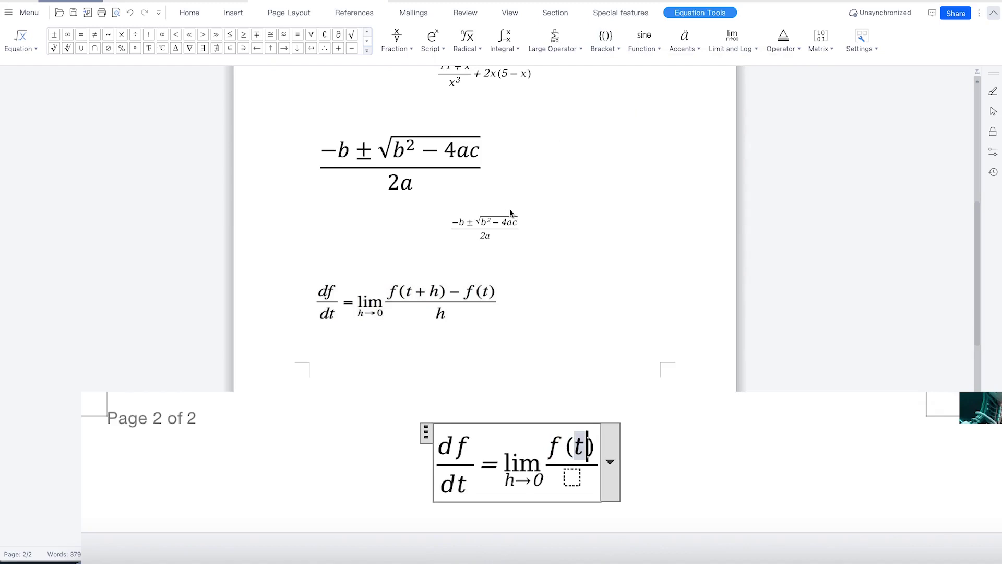
text(+ h)
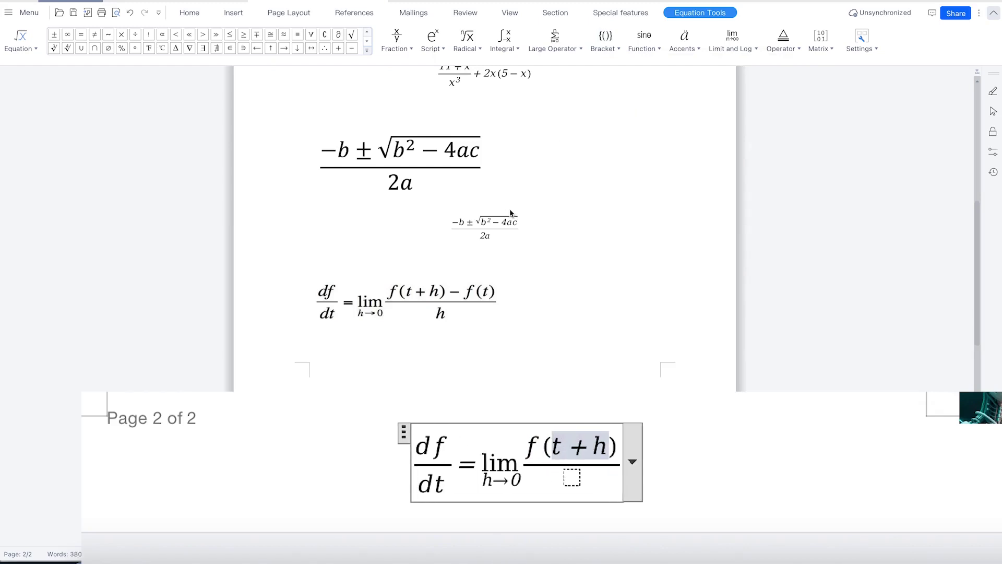
key(Right)
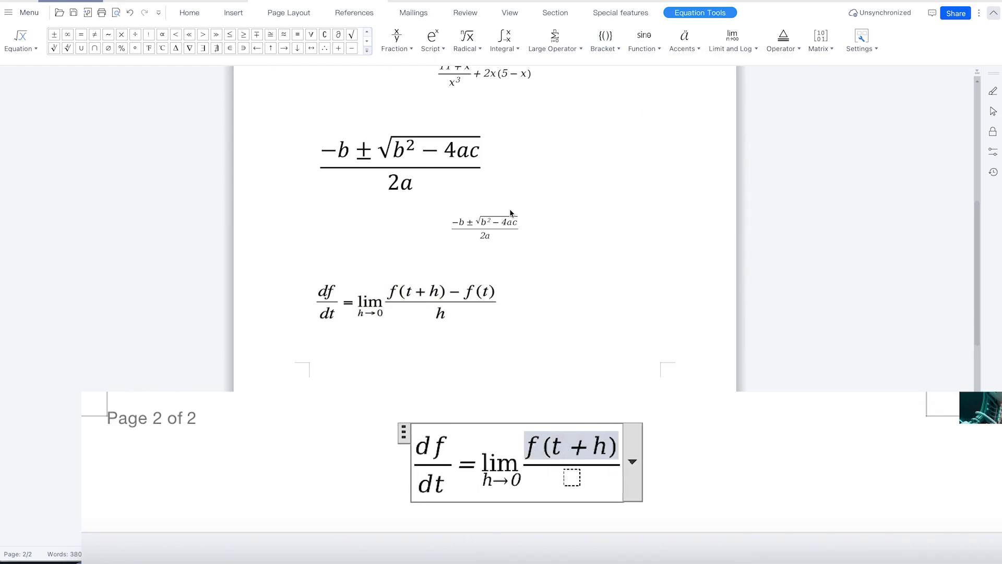
Append −f(t) to the numerator and exit equation editing.
text(-)
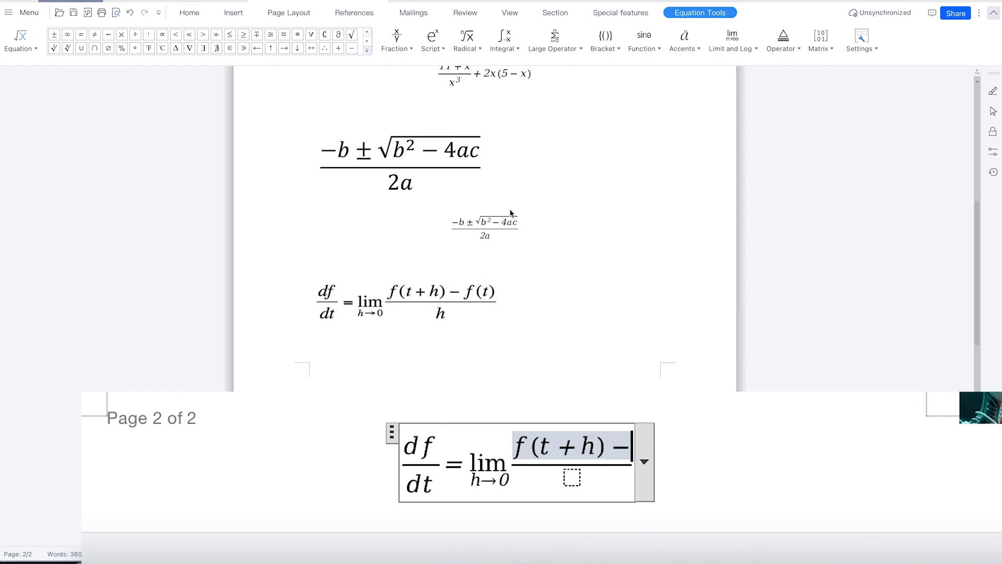
text(f)
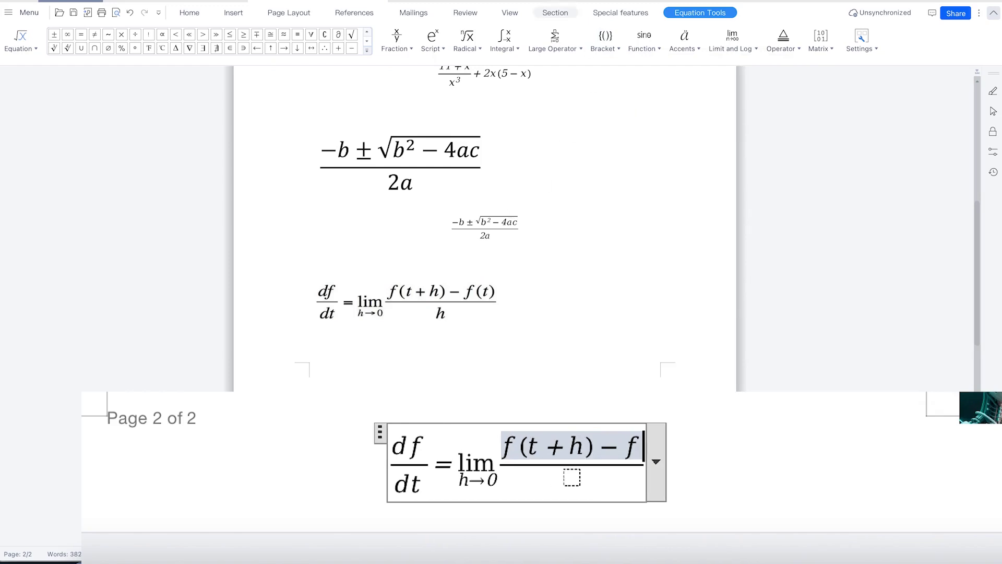
click(620, 41)
click(624, 83)
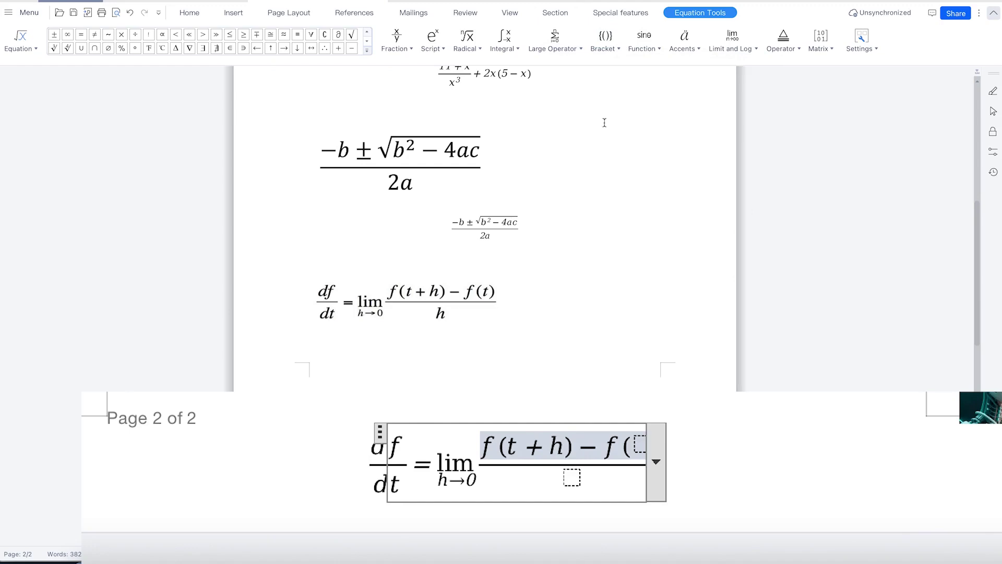
text(t)
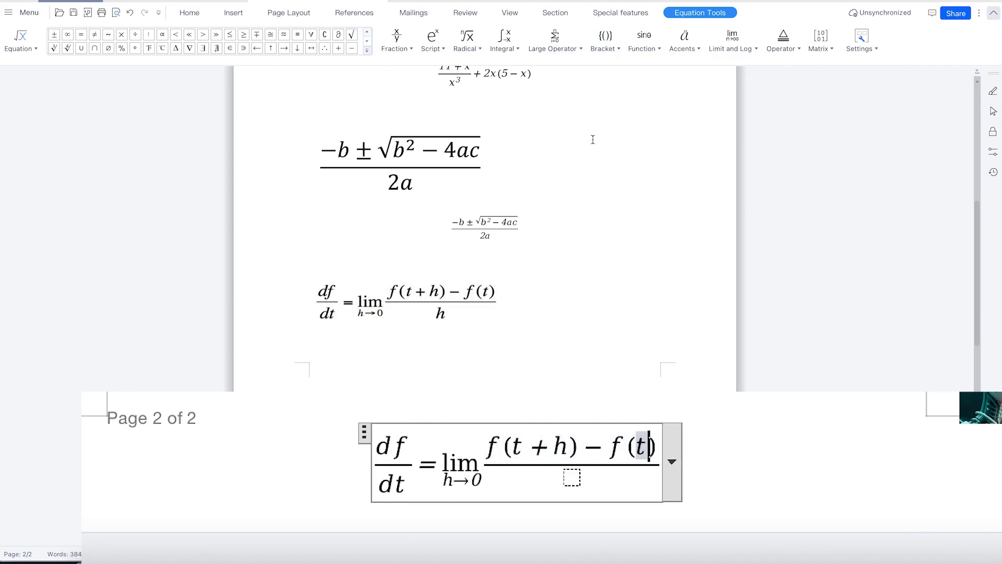
key(Escape)
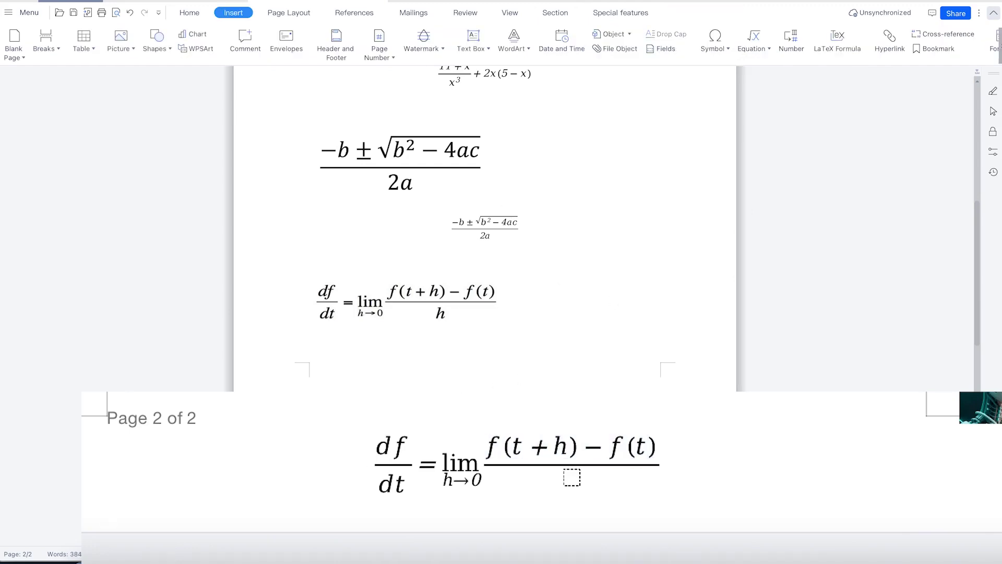
Enter h as the derivative equation's denominator, then bring up the Symbol dropdown.
click(573, 478)
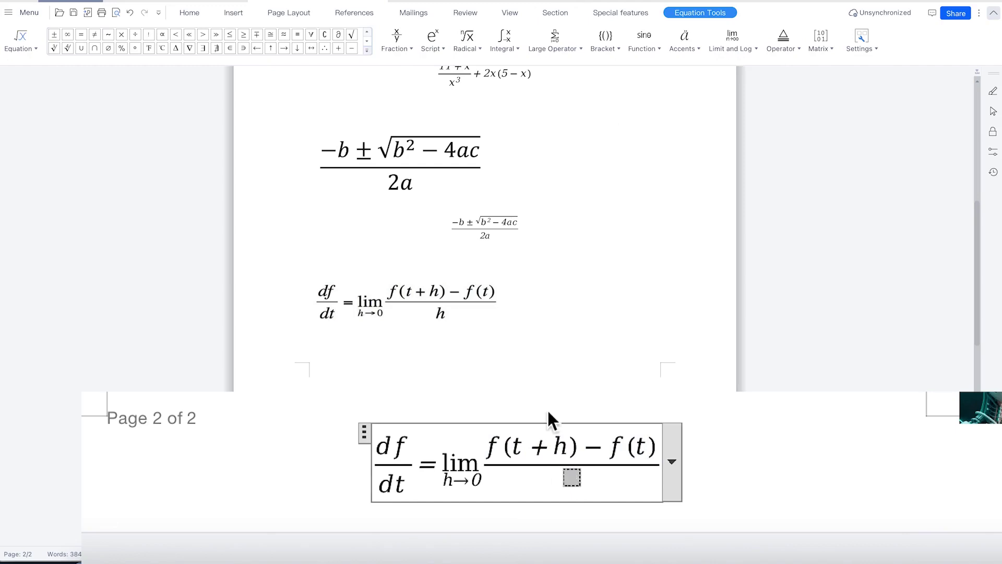
text(h)
click(808, 459)
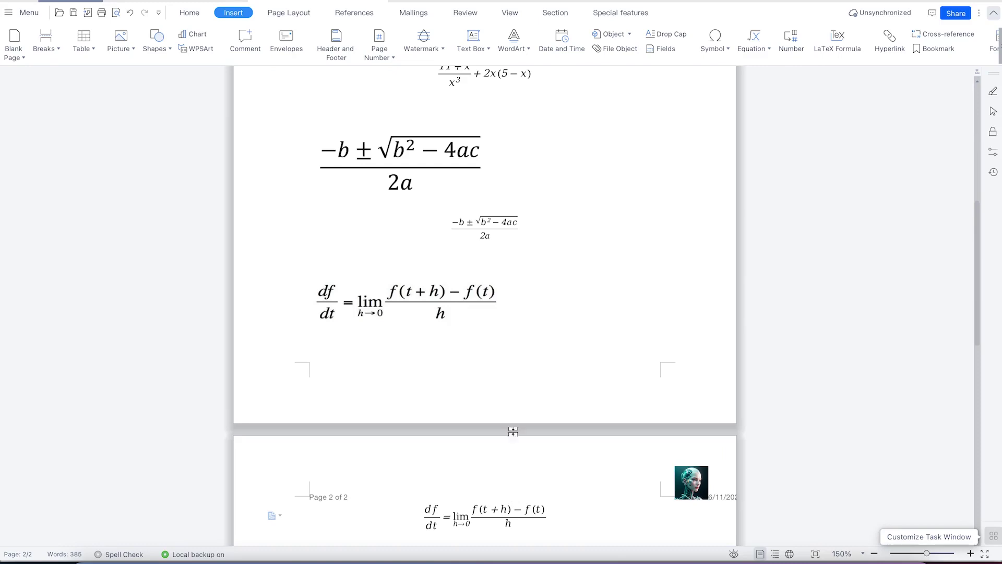
scroll(626, 219, up, 1)
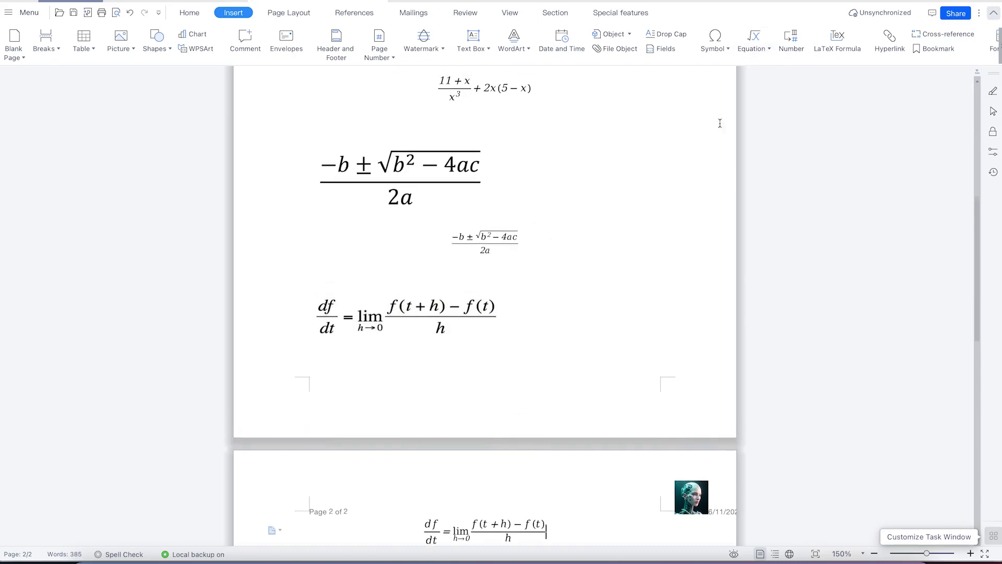
click(728, 48)
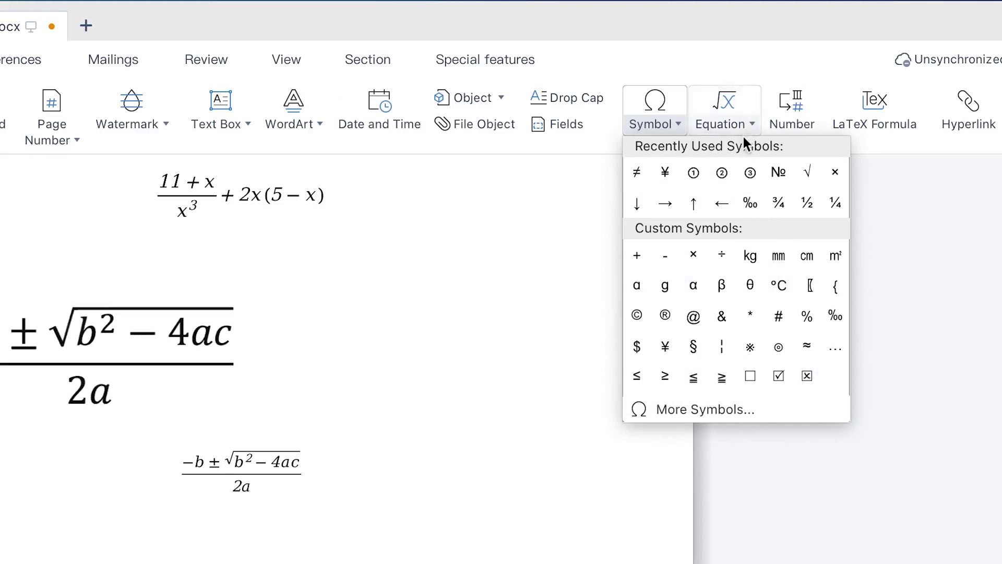
Open More Symbols and browse the font list, Special Characters and Custom Symbols tabs.
click(689, 410)
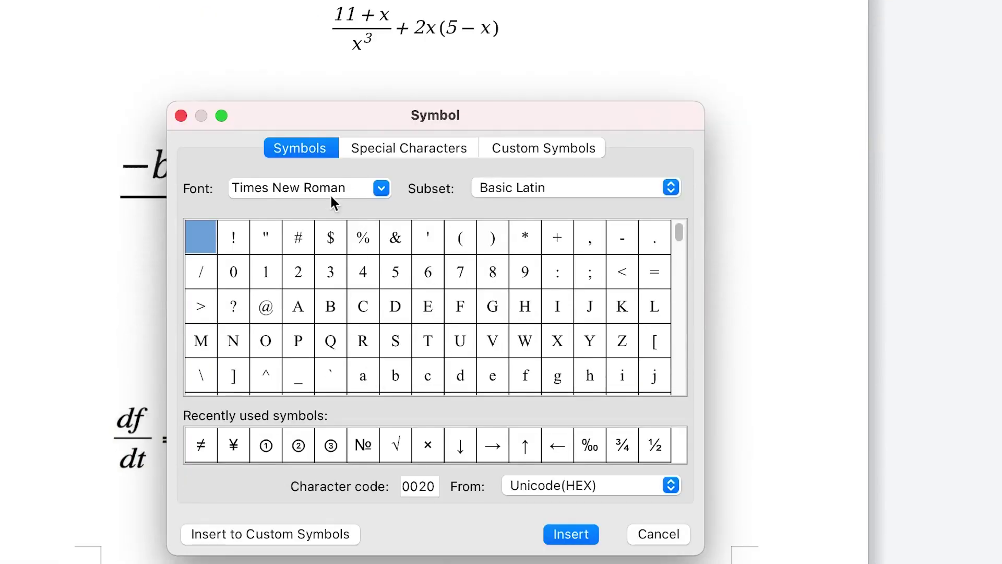
click(334, 190)
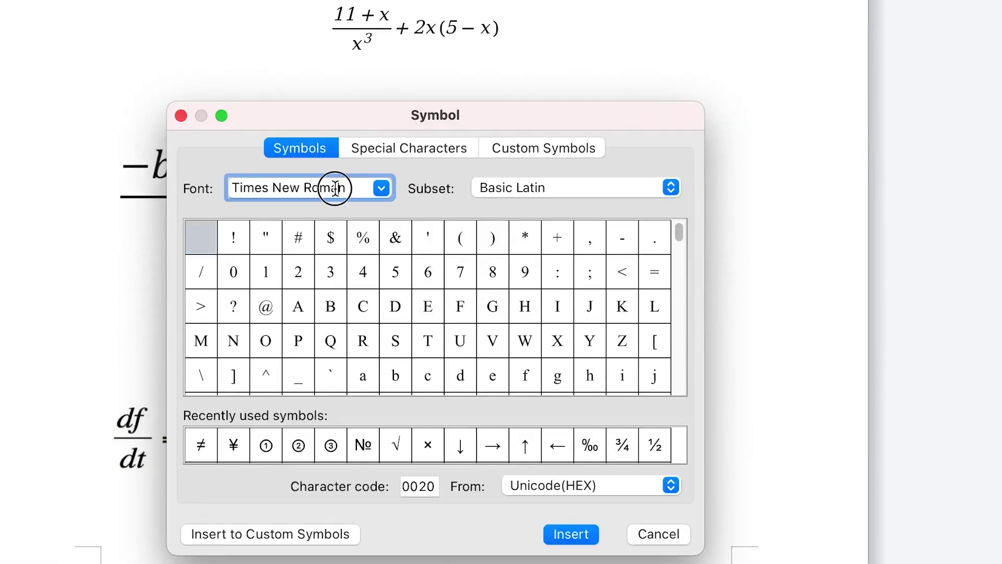
click(384, 187)
click(374, 146)
click(374, 145)
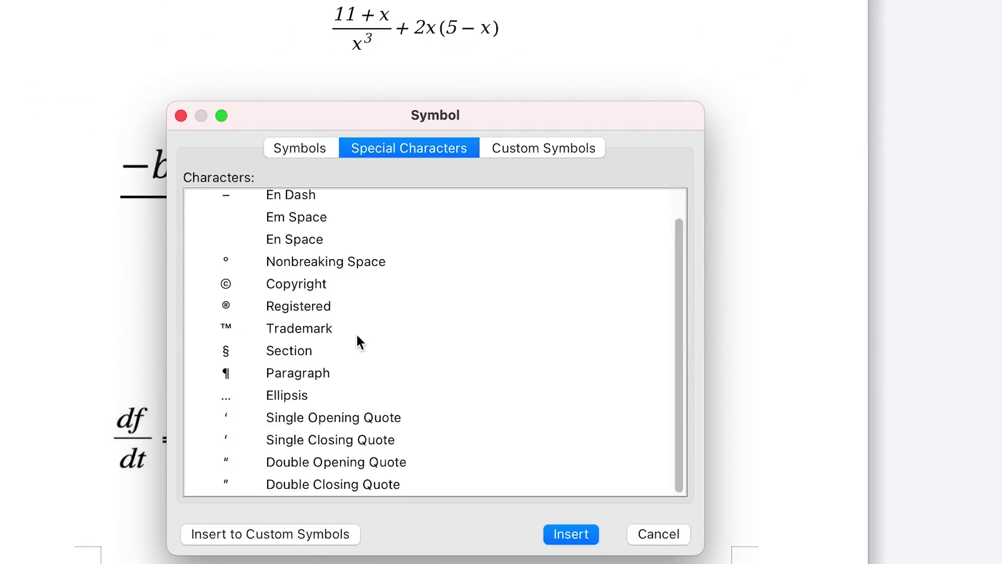
click(544, 148)
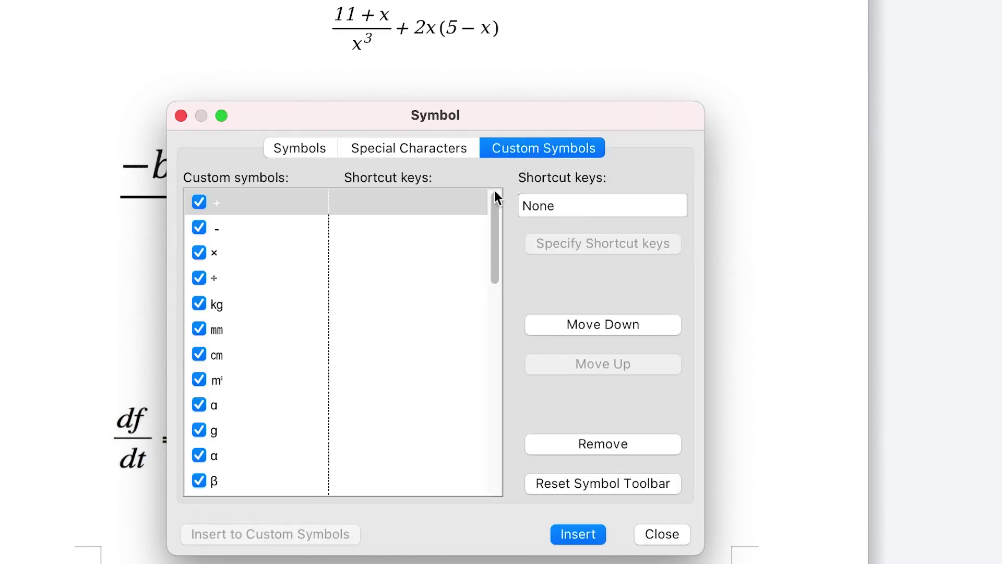
scroll(243, 315, down, 10)
scroll(243, 315, down, 5)
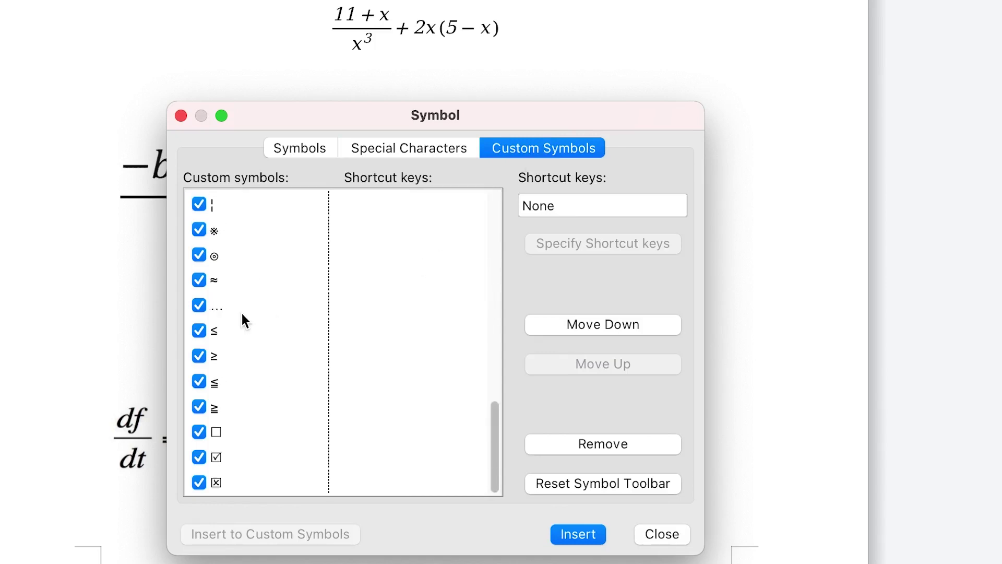
Show the Number Forms subset in the Symbols grid, then cancel without inserting.
click(298, 149)
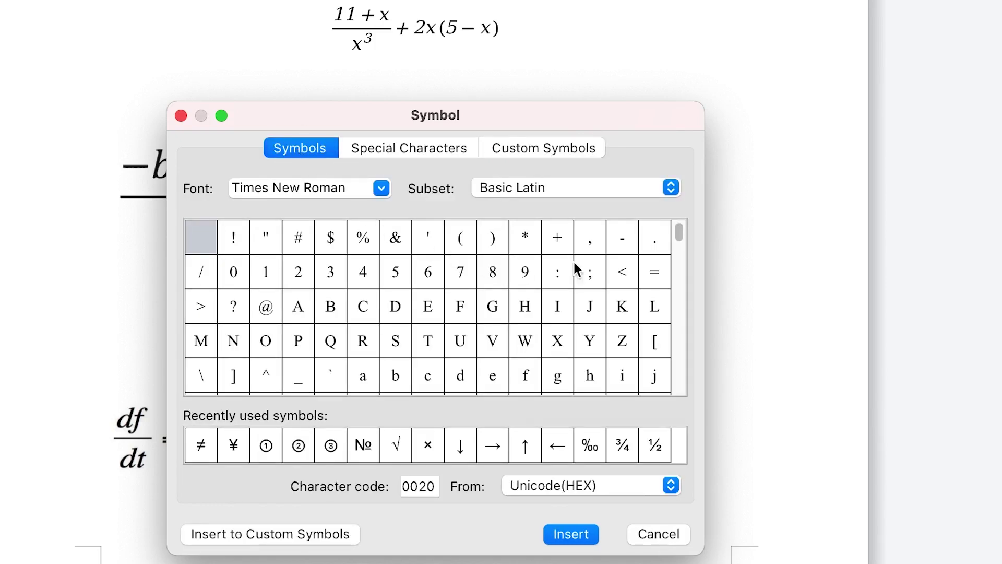
click(593, 182)
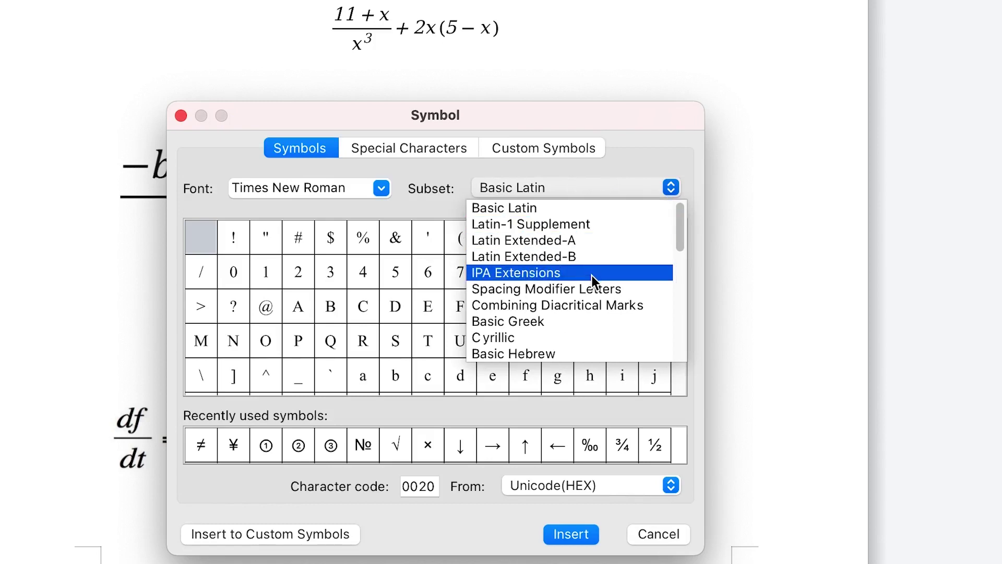
scroll(590, 319, down, 3)
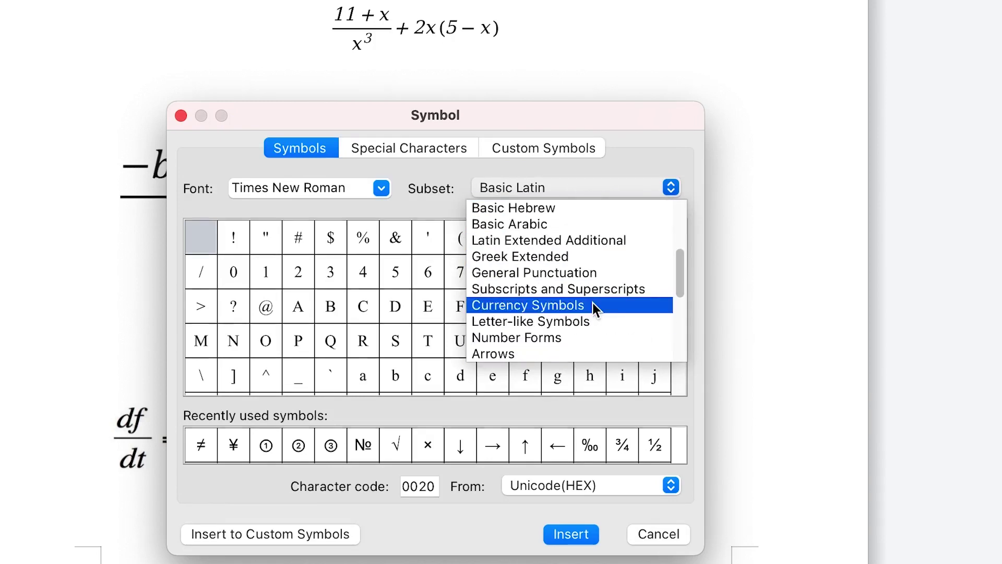
click(574, 336)
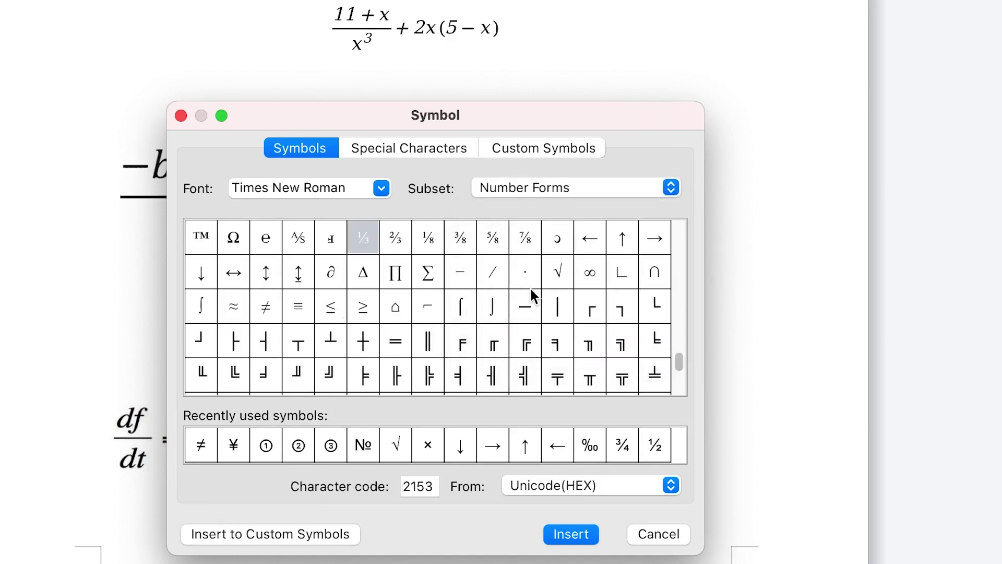
click(657, 535)
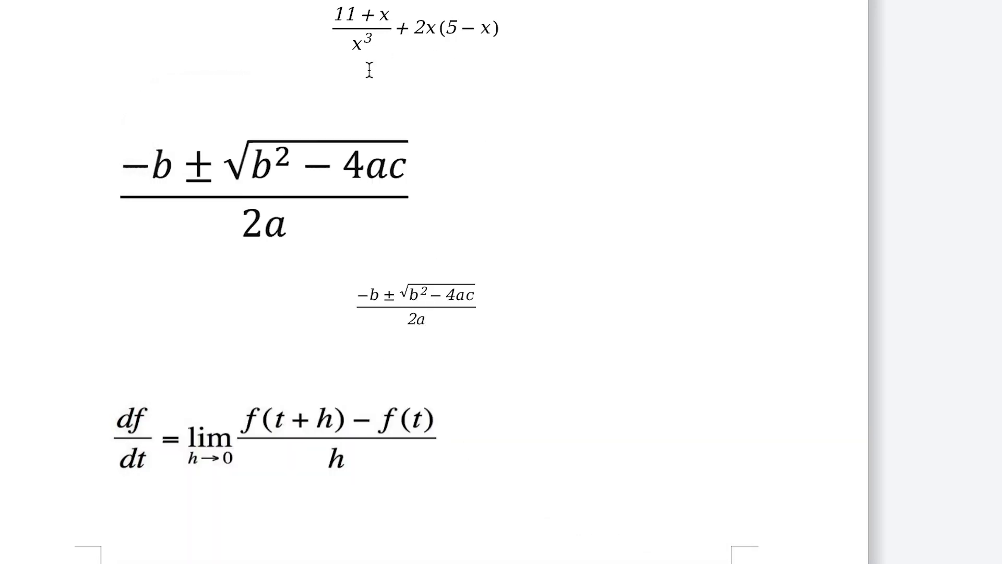